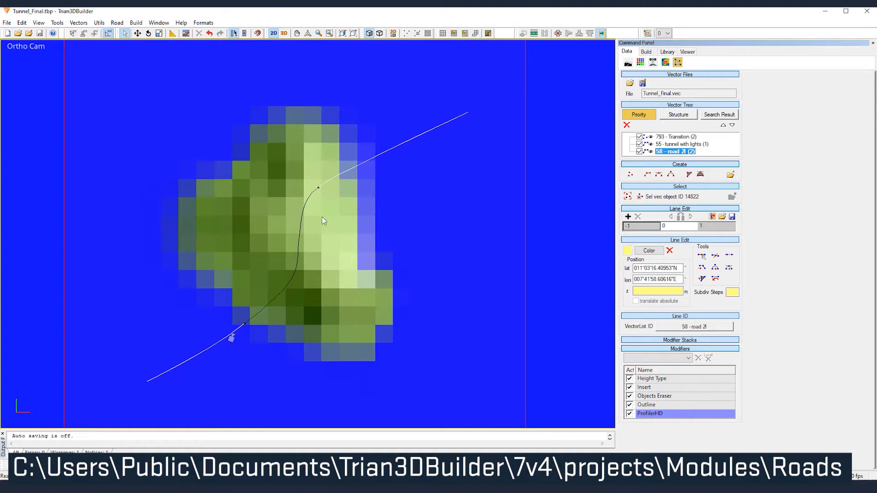
Review the tunnel with lights and Transition vectors of the Tunnel_Final project, and inspect the finished tunnel entrance in 3D
click(681, 144)
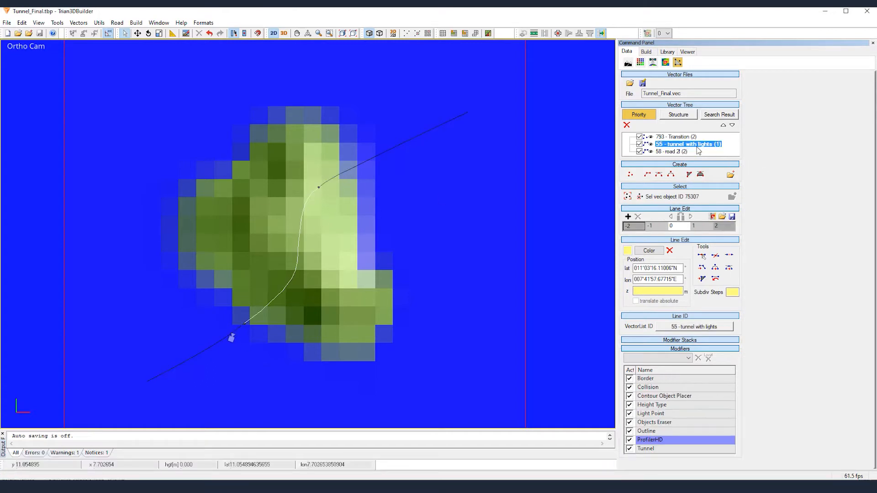
click(678, 137)
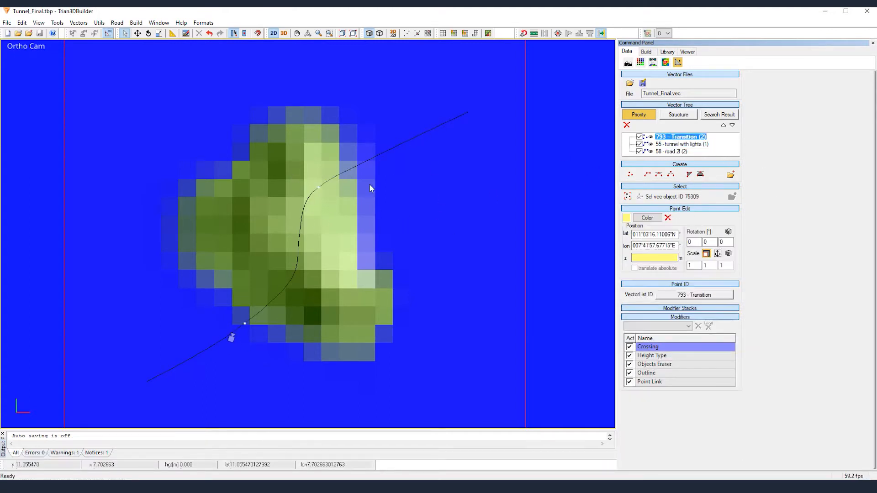
click(284, 33)
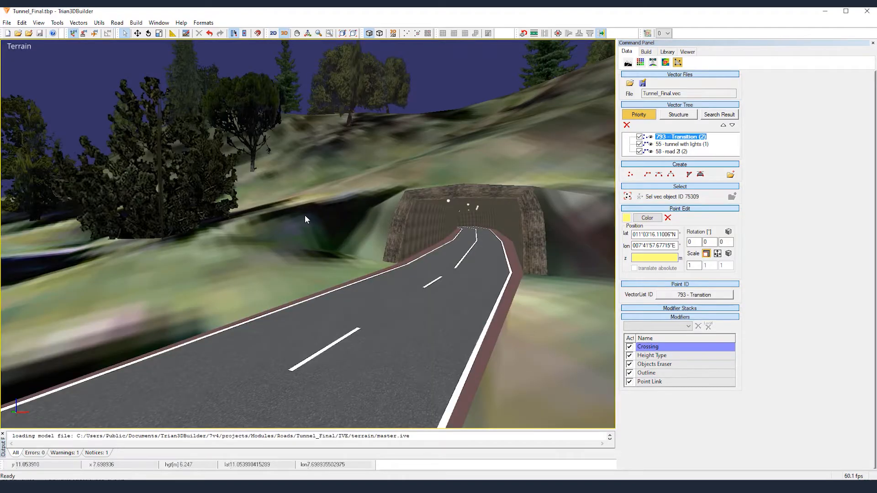
alt+middle_drag(311, 215, 365, 234)
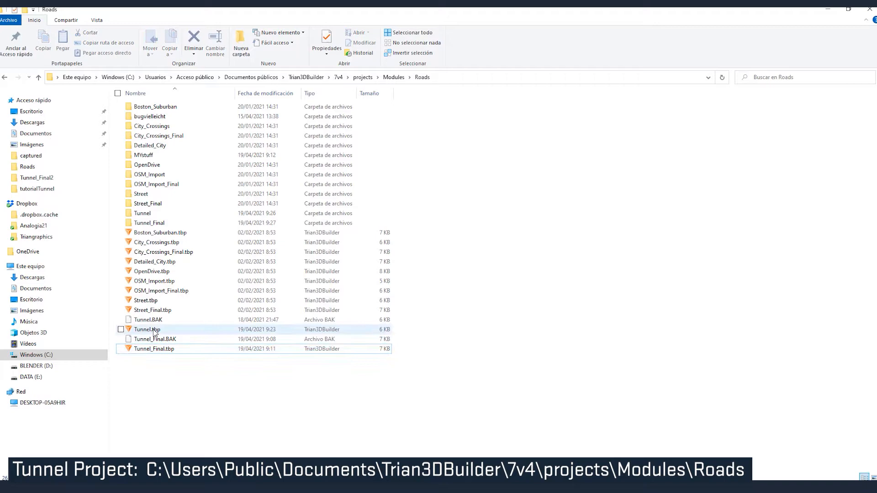
Open the Tunnel.tbp project from the Roads folder and select the 58 - road 2l line in its vector data
click(151, 330)
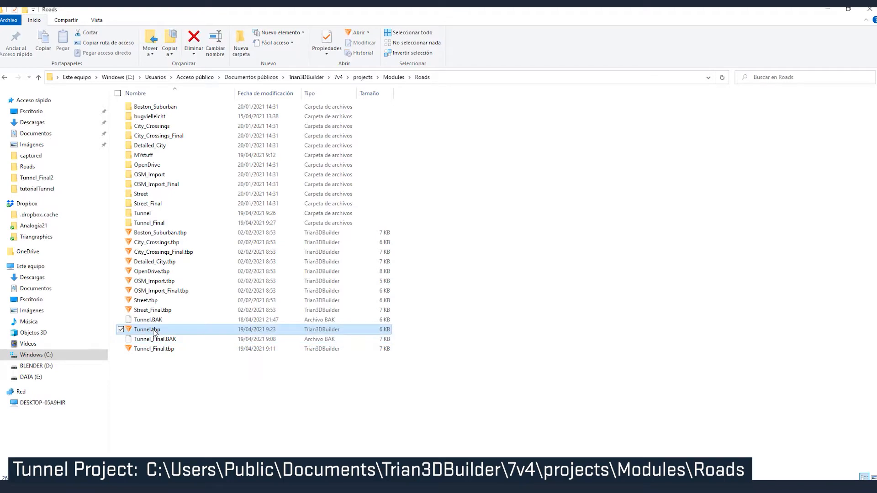
double_click(154, 330)
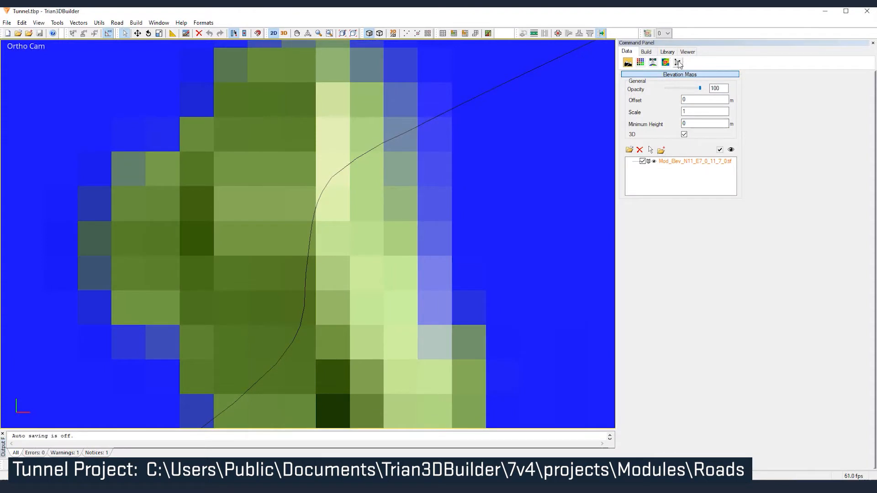
click(679, 63)
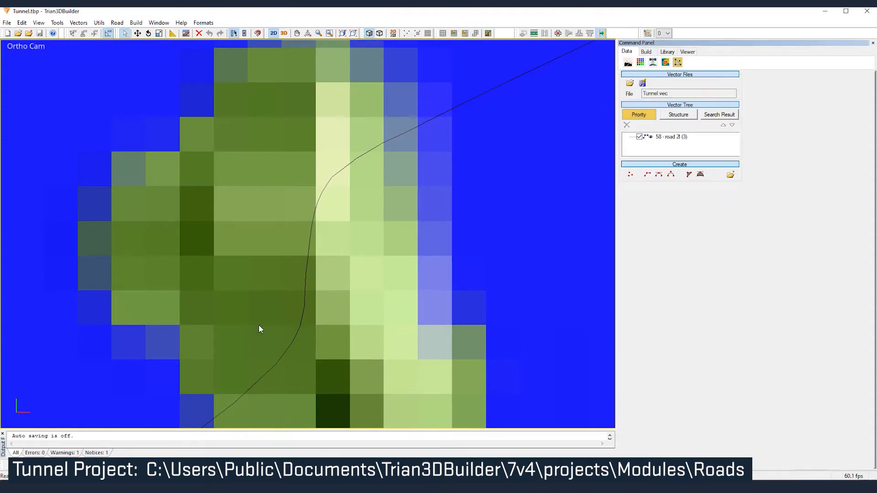
middle_drag(259, 329, 289, 279)
click(333, 258)
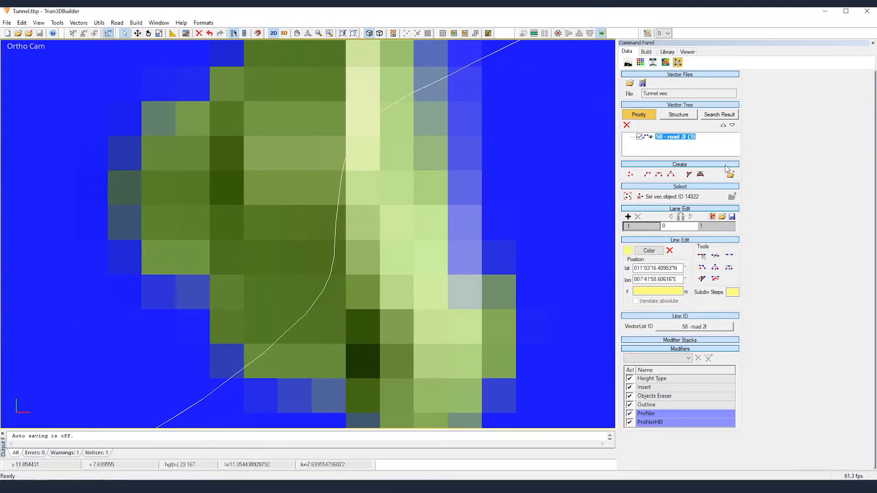
scroll(443, 246, down, 1)
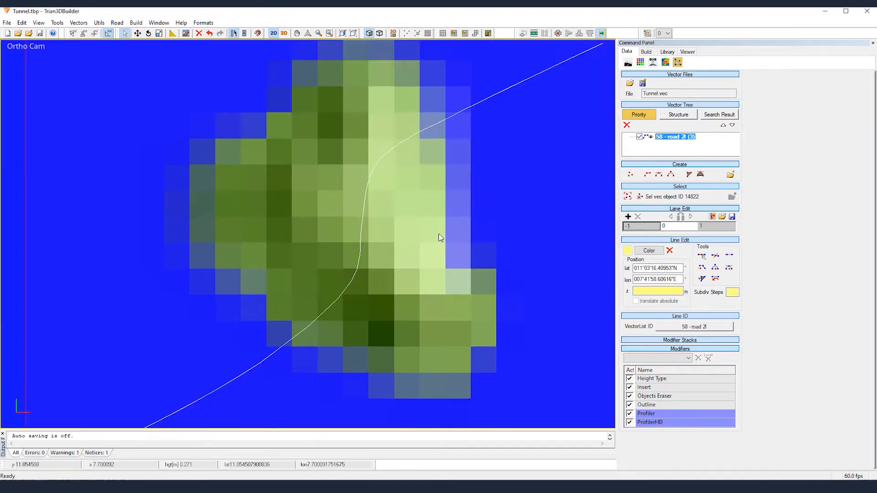
middle_drag(442, 239, 394, 248)
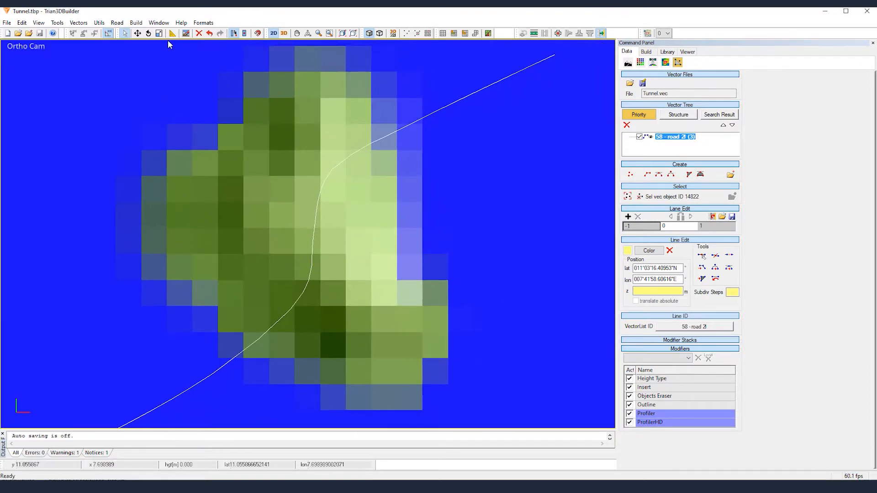
Build the terrain and inspect the road through the hill in 3D, along with the road's Objects Eraser modifier
click(136, 23)
click(149, 67)
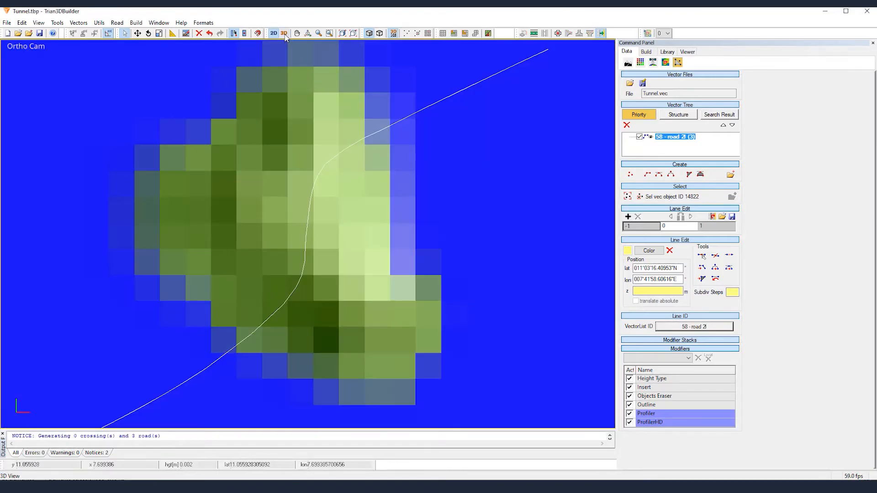
click(284, 33)
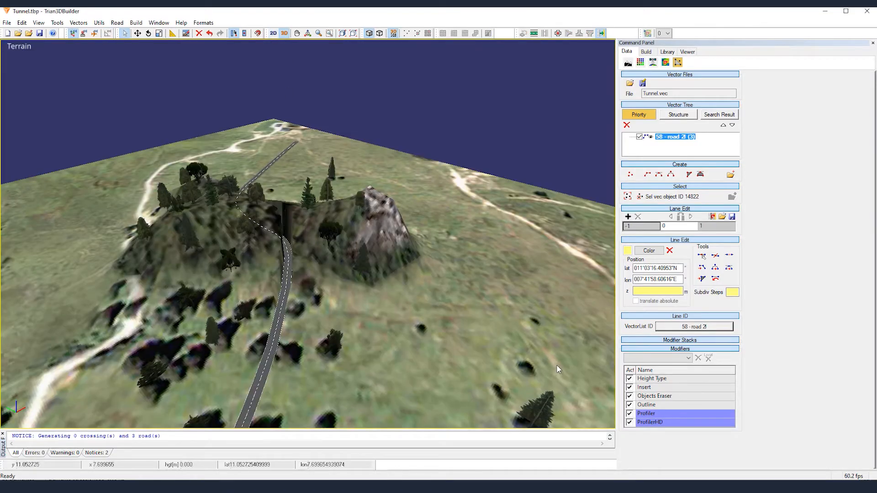
click(641, 397)
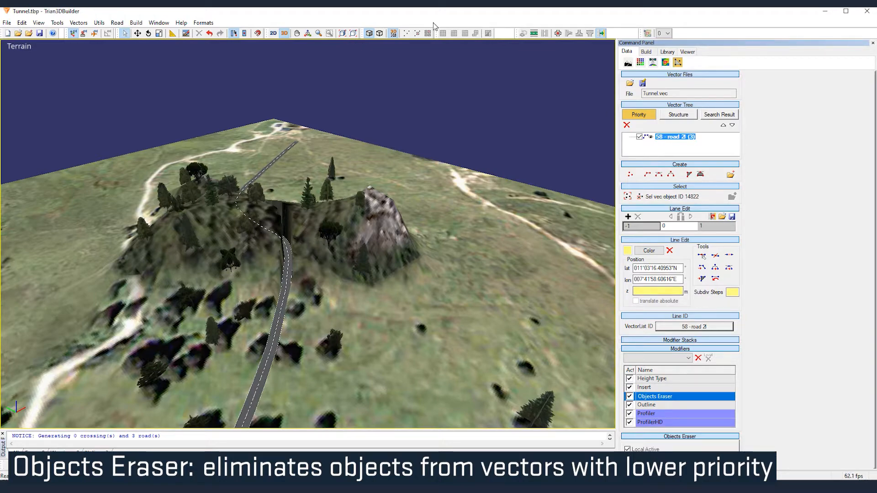
Create profile crossings along the road in the 2D view and select the Transition and road 2l vector lists
click(274, 34)
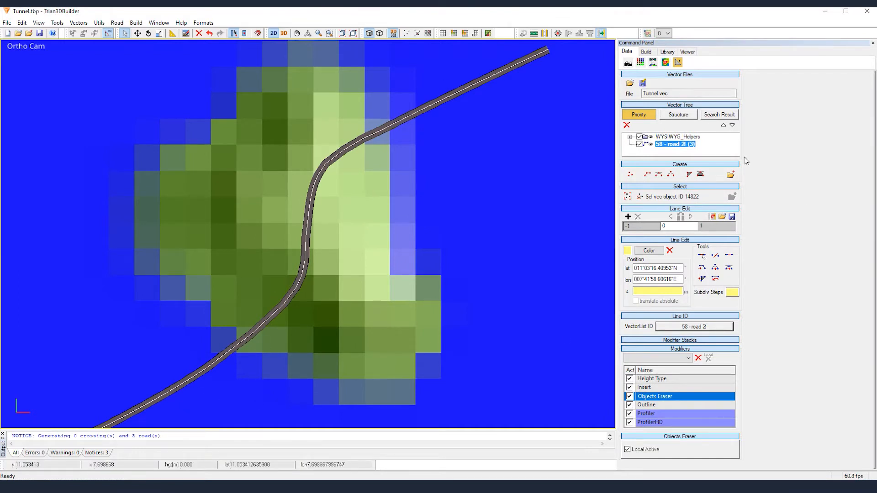
click(117, 22)
click(141, 43)
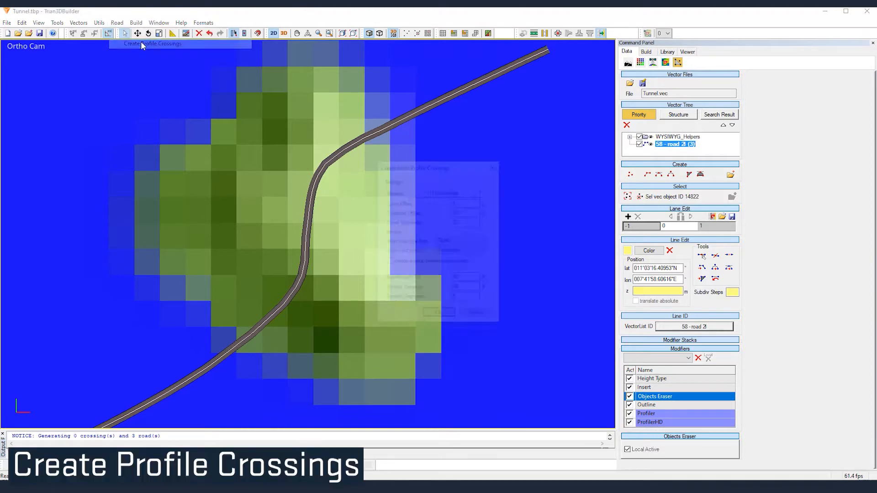
click(431, 323)
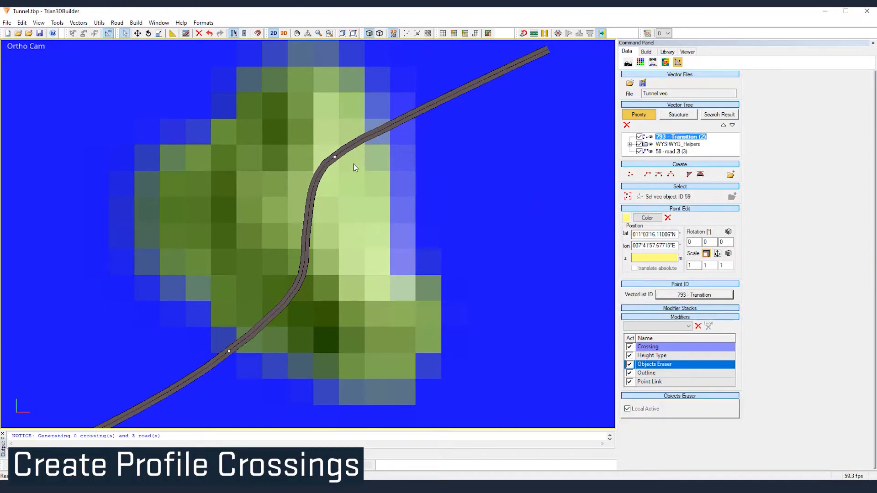
click(386, 132)
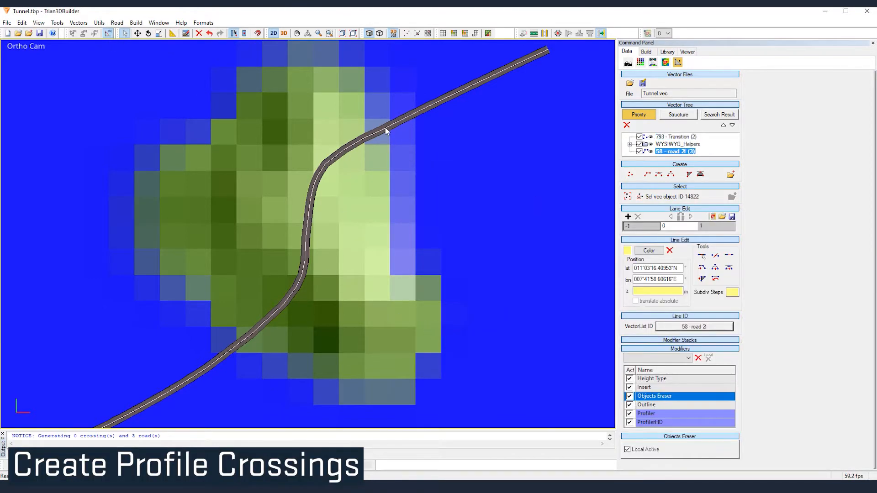
double_click(681, 144)
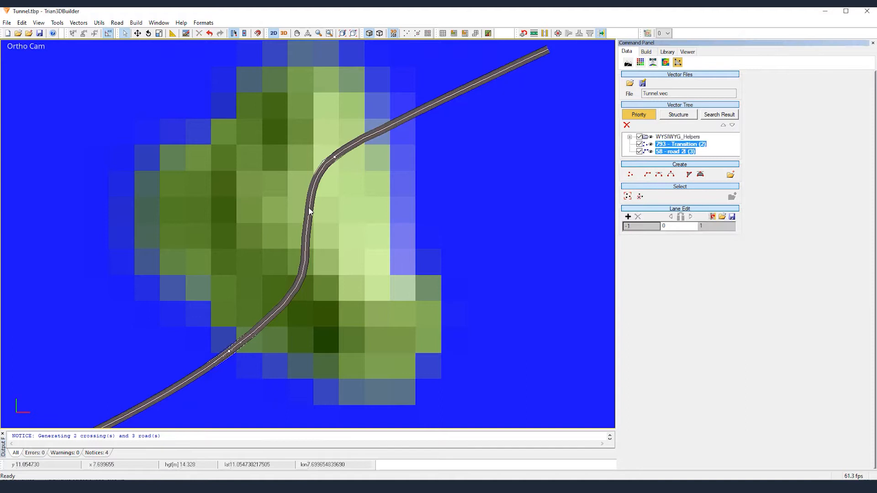
Select only the middle road segment that crosses the hill as an individual vector object
click(309, 211)
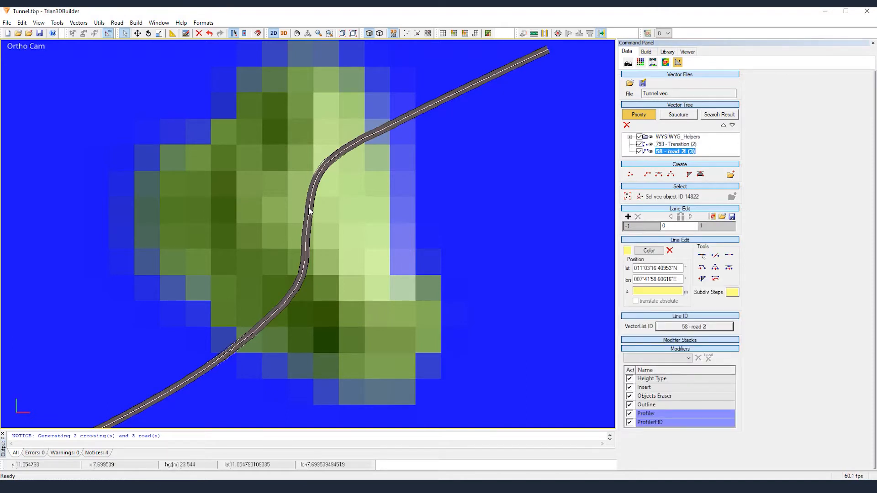
right_click(309, 211)
click(315, 224)
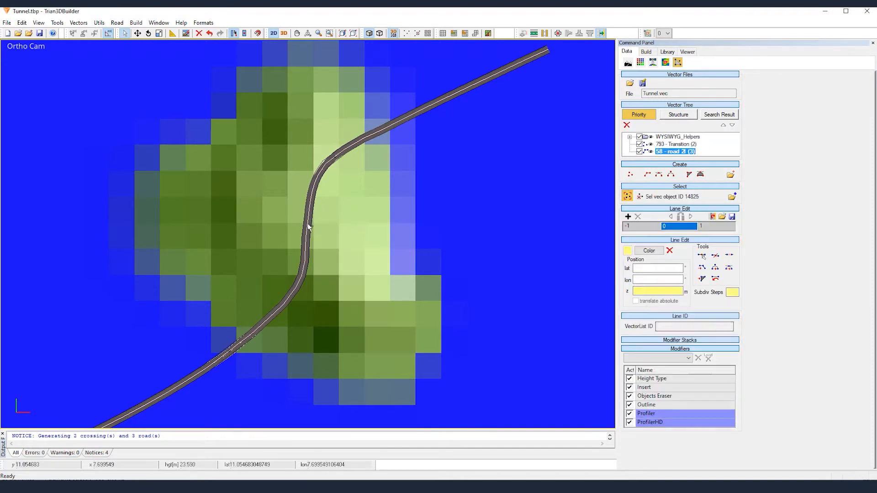
click(308, 223)
Change the middle segment's vector list ID to 55 - tunnel with lights
click(699, 328)
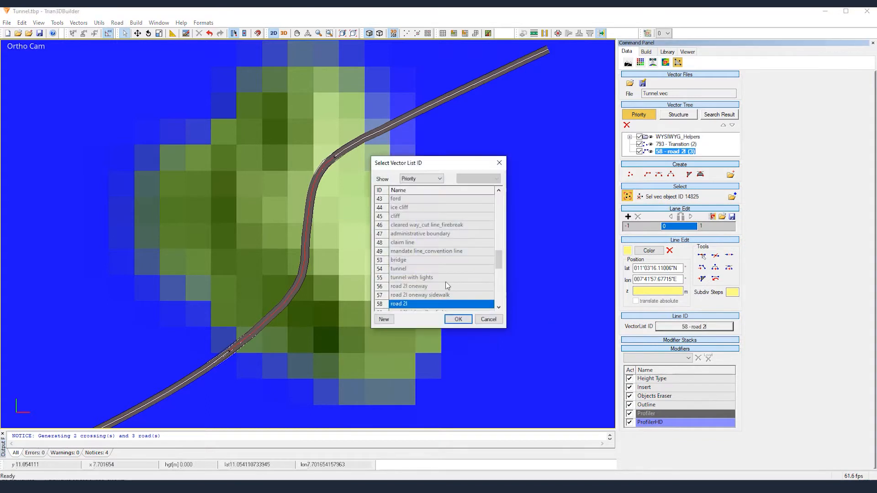
scroll(448, 285, down, 3)
scroll(442, 273, down, 3)
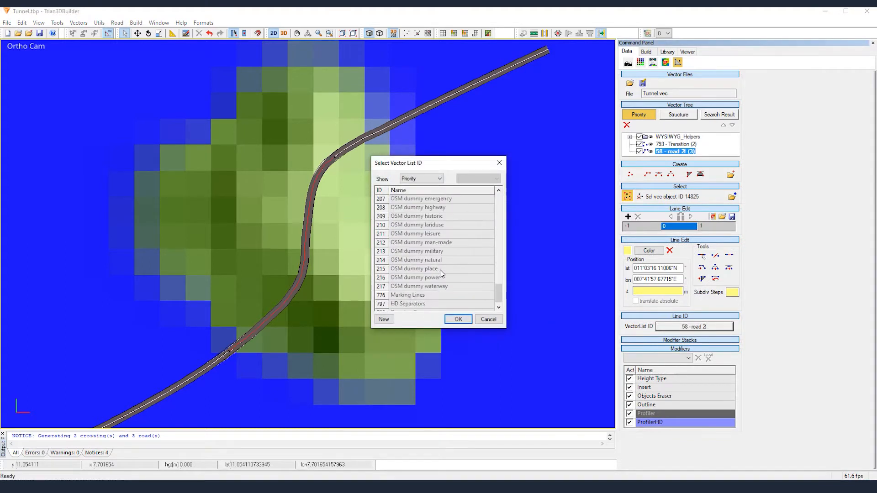
scroll(441, 281, up, 6)
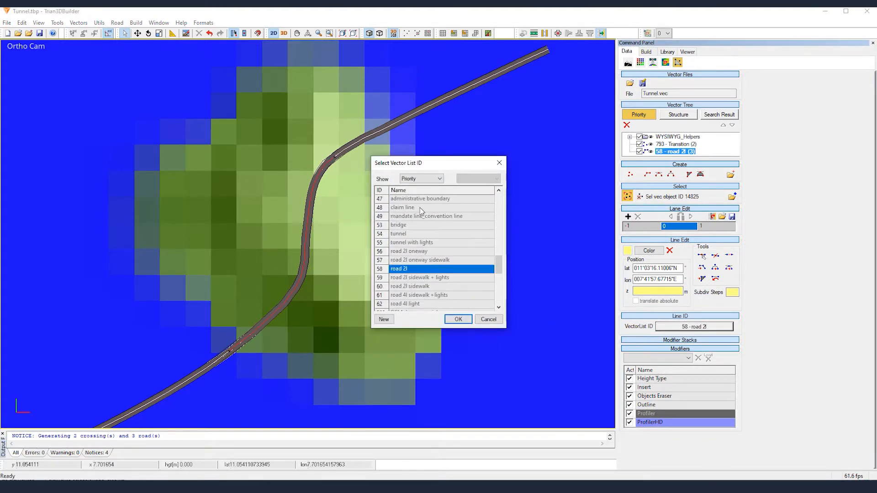
click(418, 192)
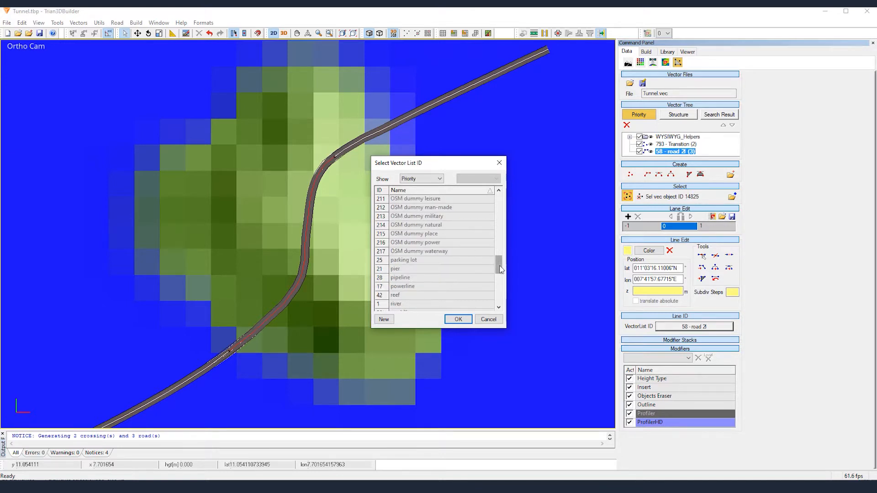
drag(502, 269, 500, 299)
click(405, 287)
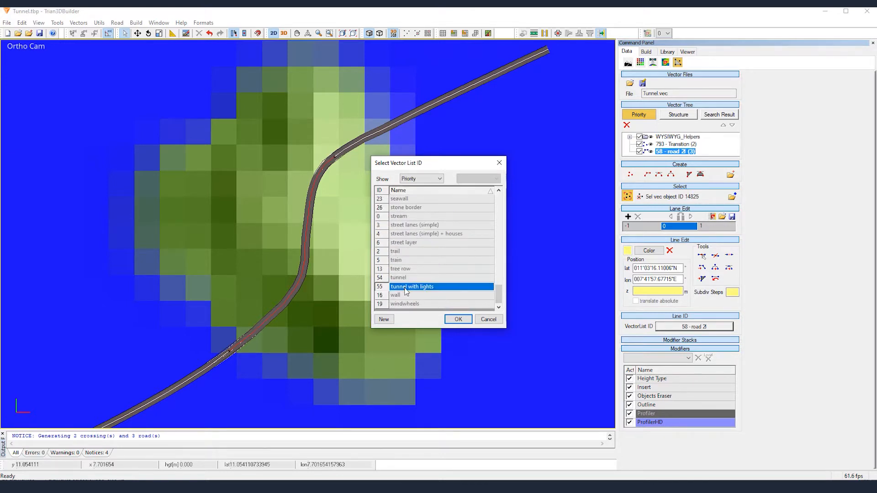
click(455, 322)
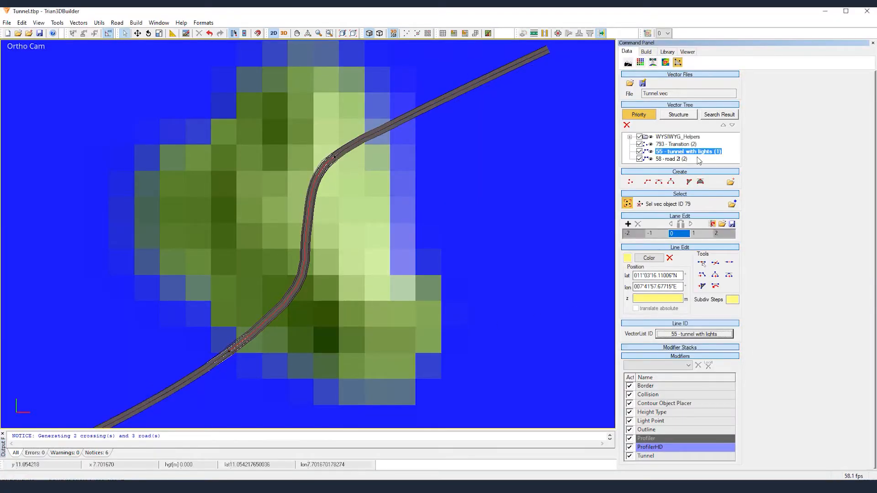
Review the road 2l and Transition lists, and show the Tunnel modifier settings of the tunnel with lights list
click(670, 159)
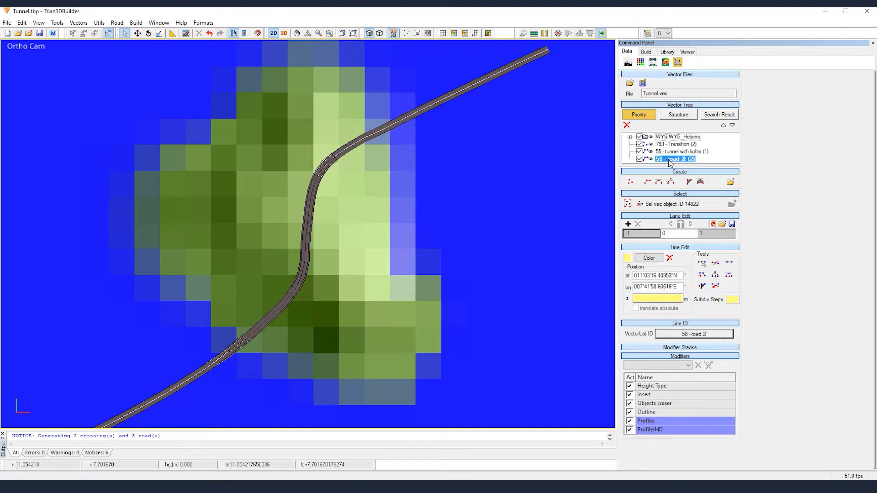
click(678, 144)
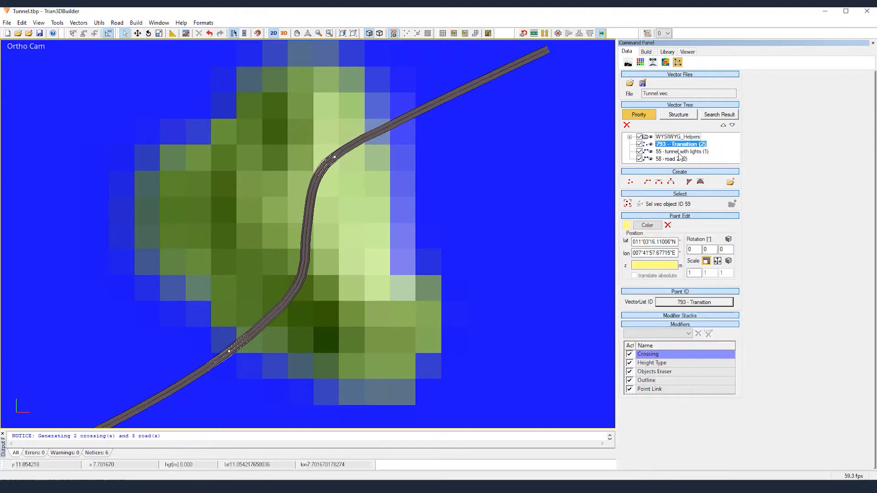
click(679, 152)
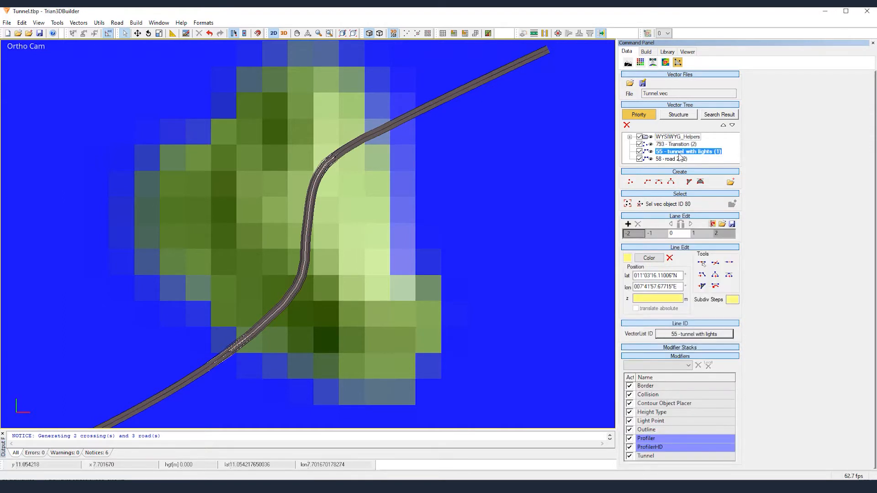
click(653, 457)
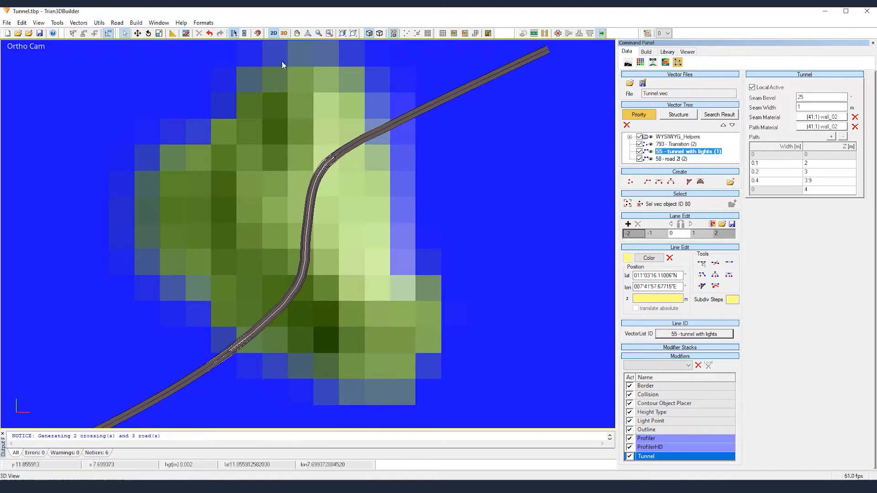
Clear the selection, rebuild the terrain and inspect the tunnel through the hill from several sides in 3D
right_click(412, 262)
click(137, 23)
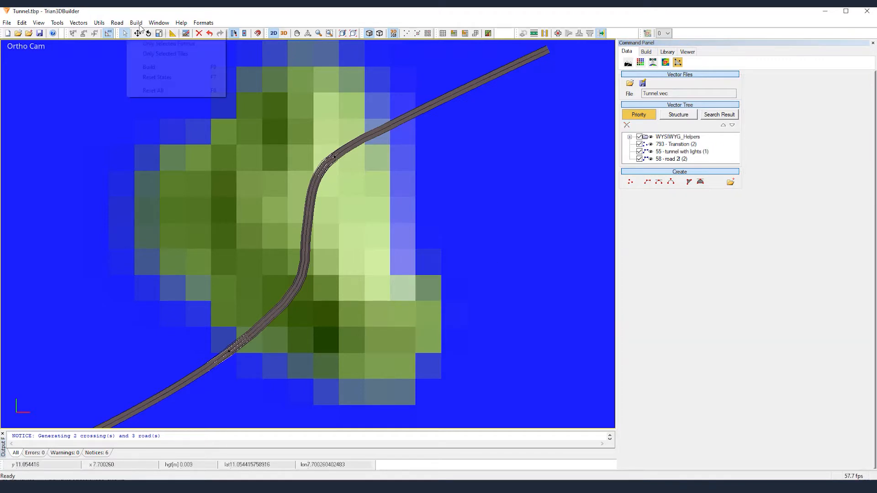
click(158, 67)
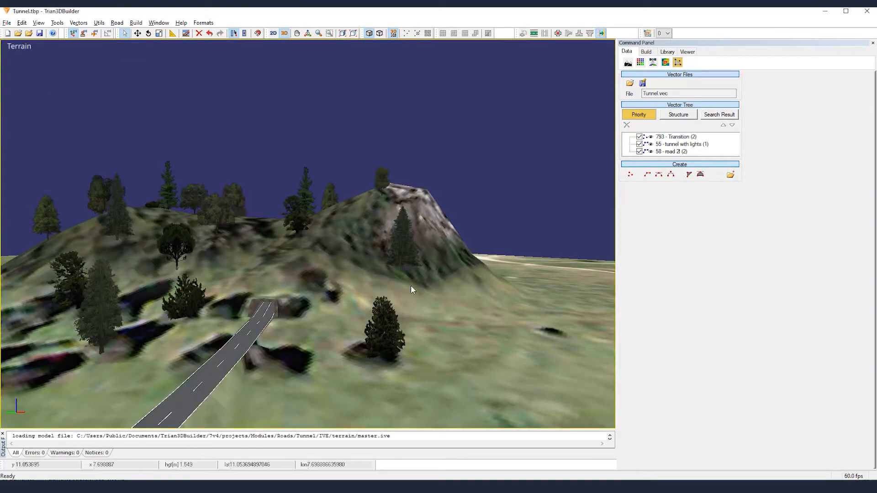
drag(410, 285, 210, 311)
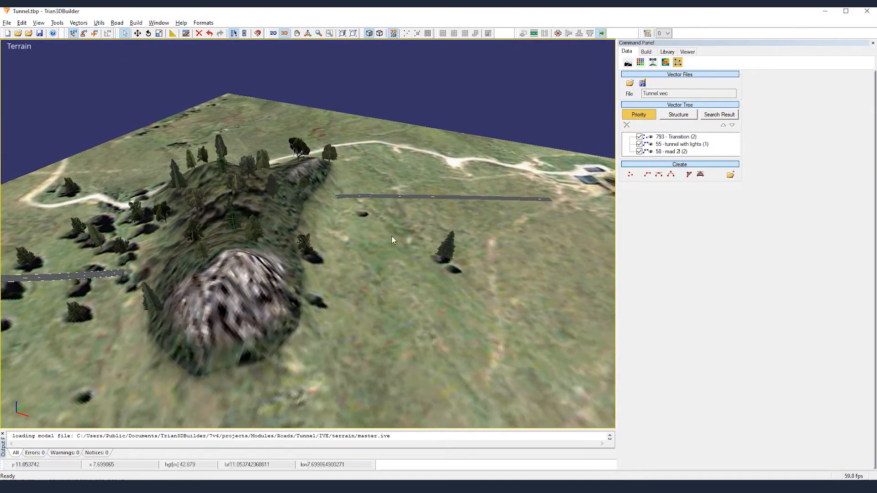
middle_drag(393, 241, 1, 217)
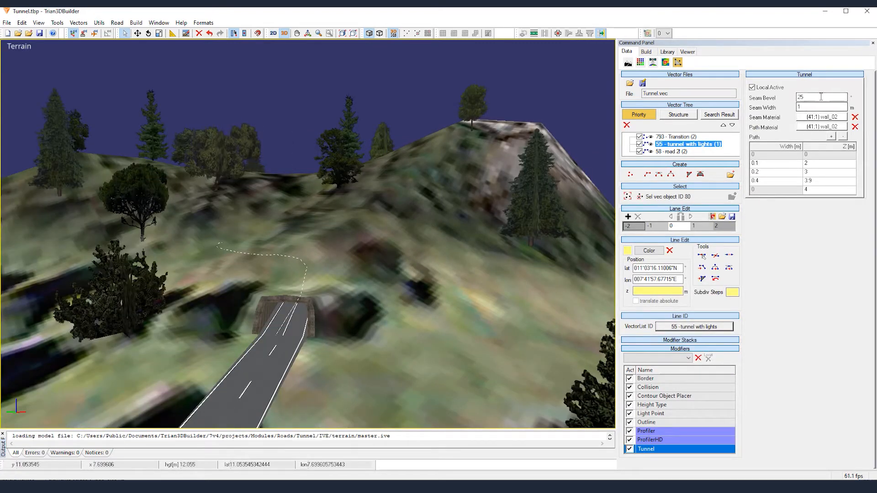
Change the Tunnel modifier's seam material to Wall_concrete (41;7) and apply it to the modifier stack
double_click(800, 96)
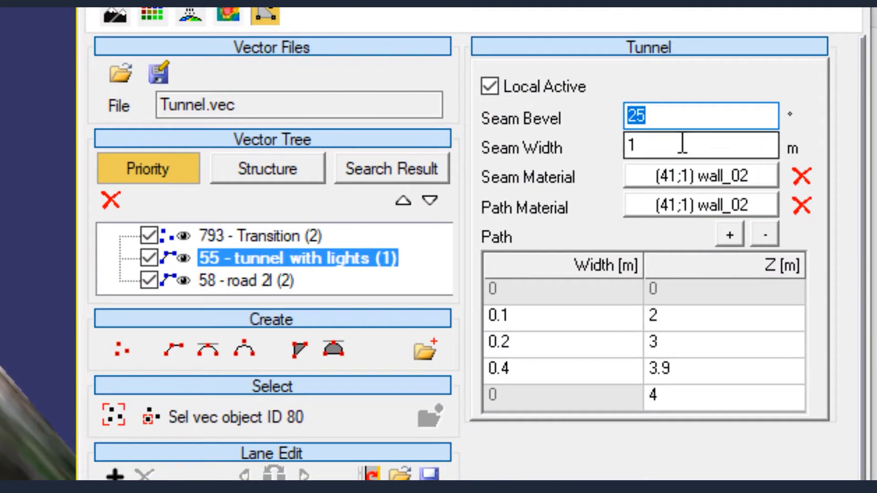
drag(682, 144, 617, 145)
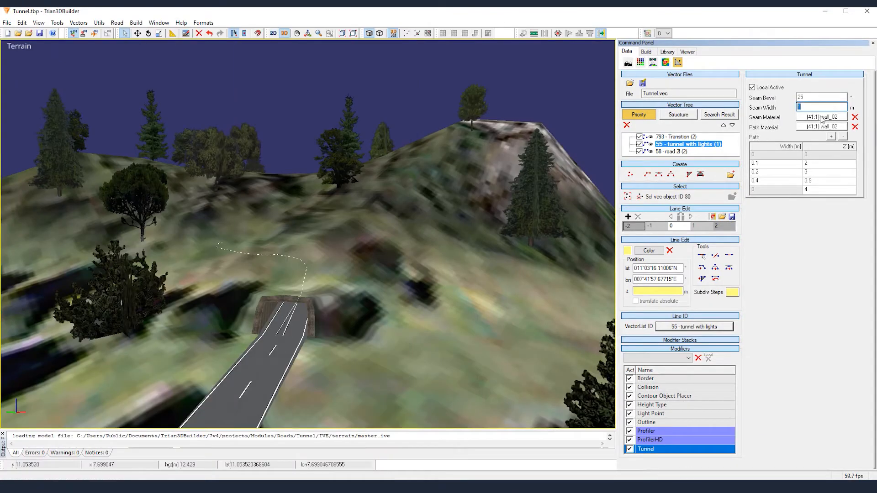
click(822, 118)
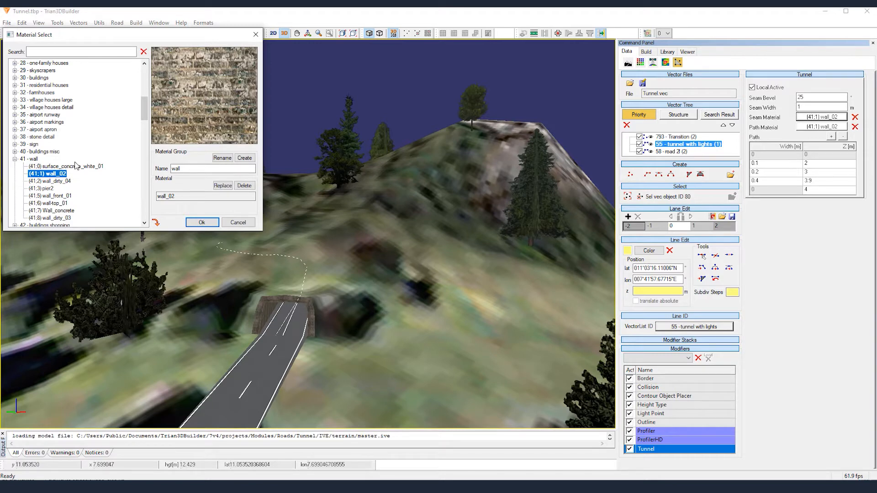
click(59, 211)
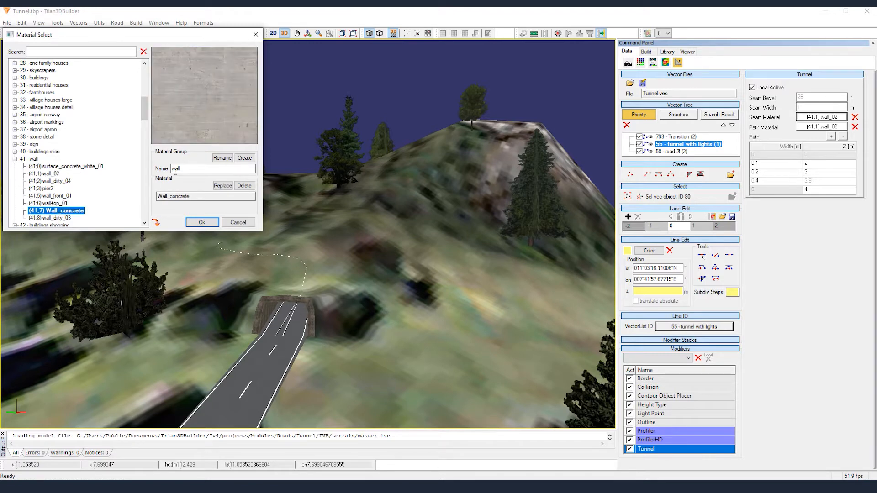
click(201, 223)
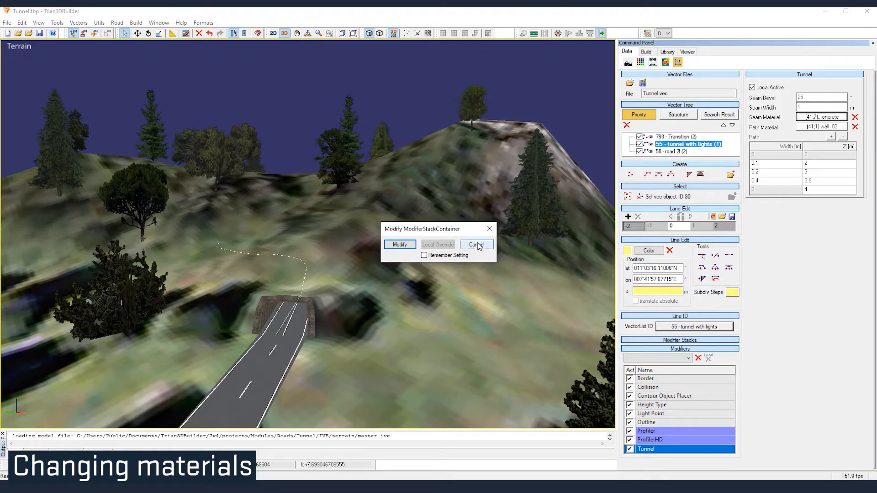
click(404, 246)
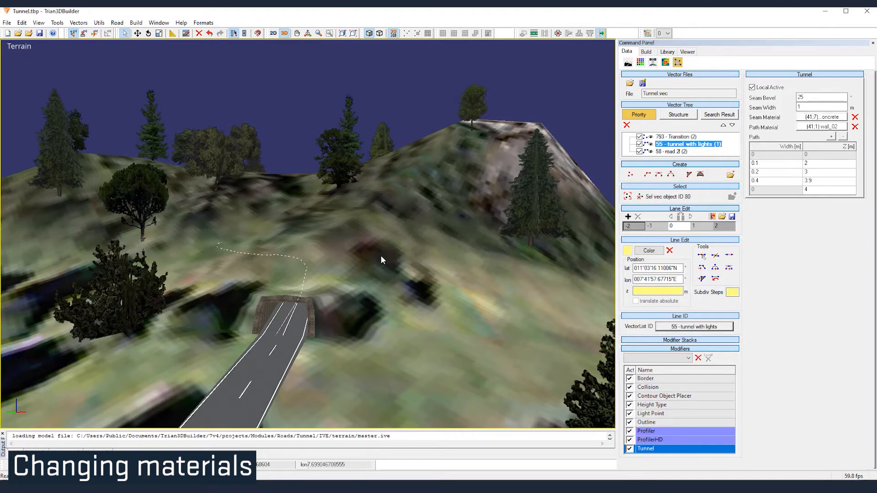
click(467, 268)
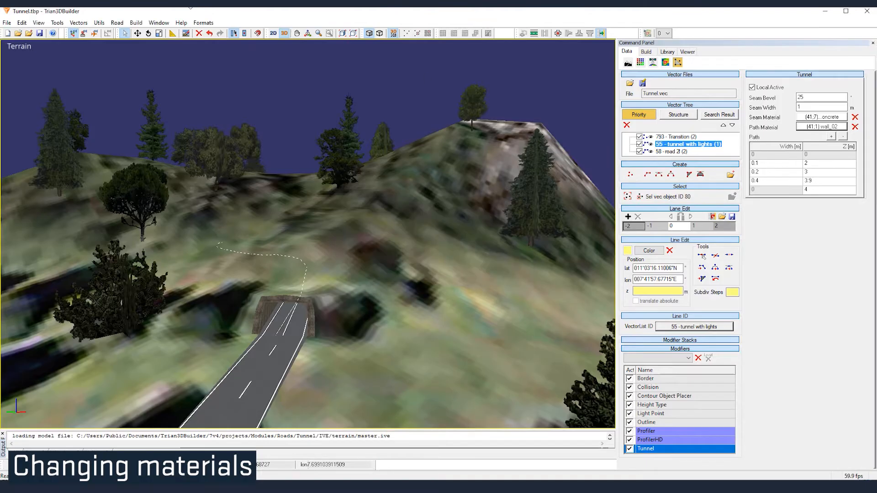
Rebuild the terrain and inspect the tunnel entrance's seam in 3D
click(136, 23)
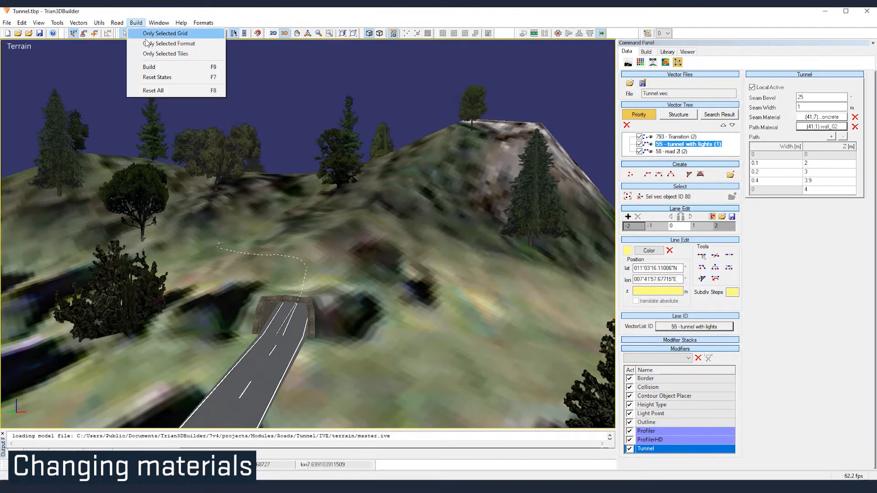
click(160, 68)
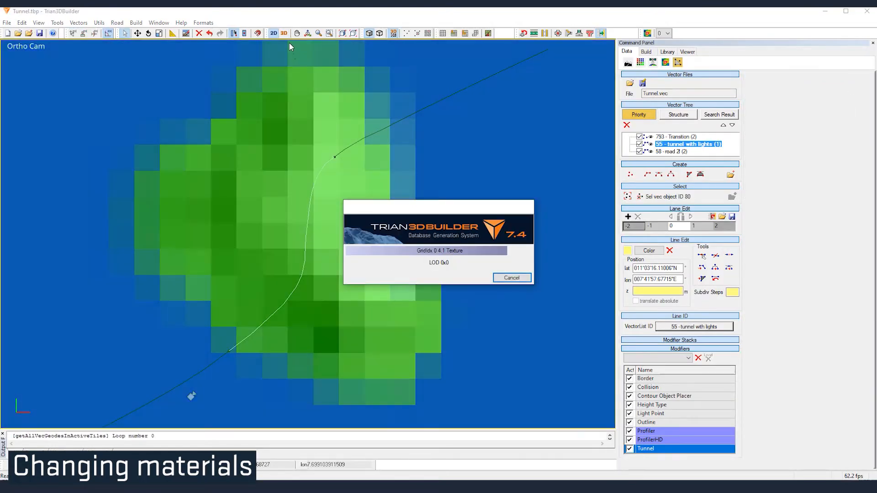
click(284, 33)
middle_drag(264, 375, 295, 303)
scroll(290, 306, up, 3)
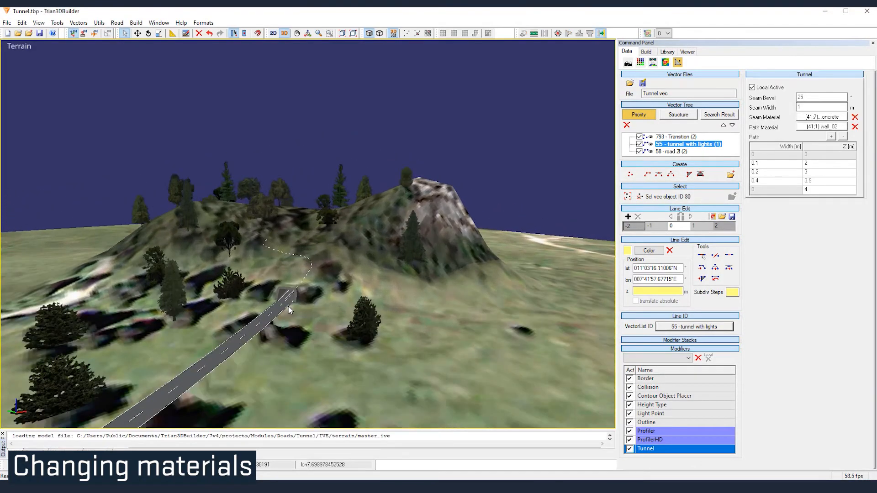
scroll(293, 337, up, 1)
middle_drag(292, 336, 317, 315)
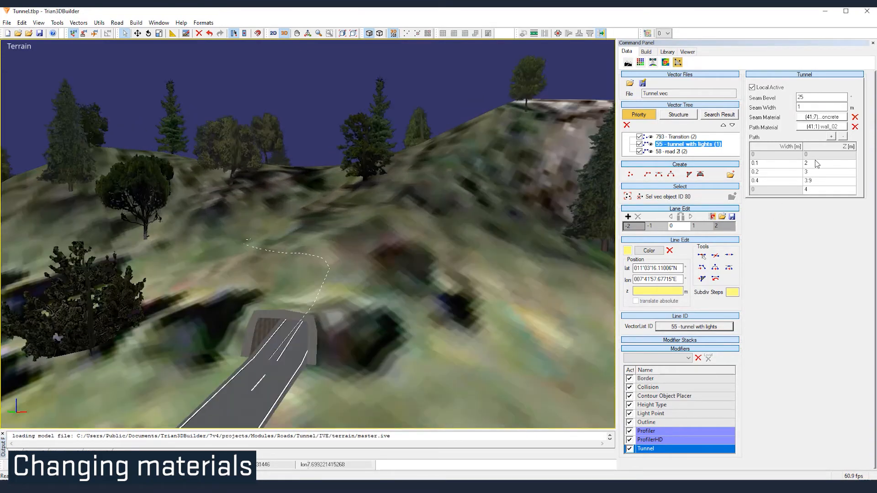
Change the Tunnel modifier's path material to Wall_concrete (41;7), apply it and inspect the tunnel entrance in 3D
click(825, 127)
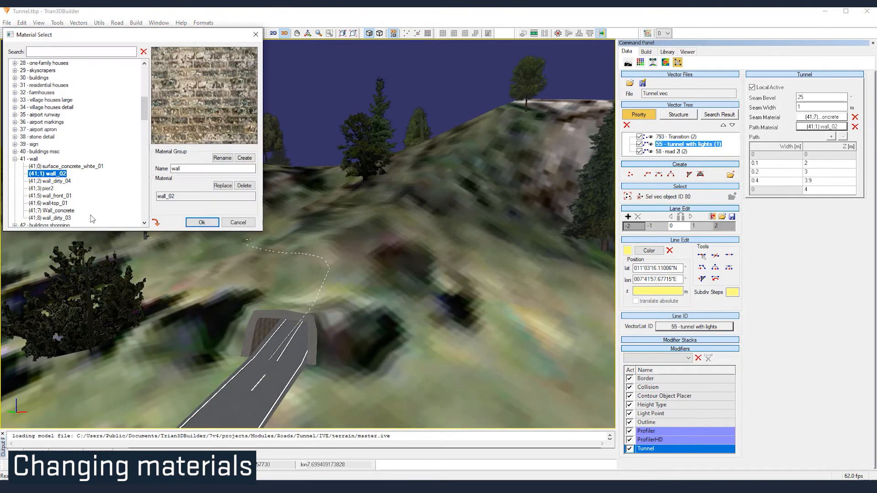
click(67, 211)
click(201, 223)
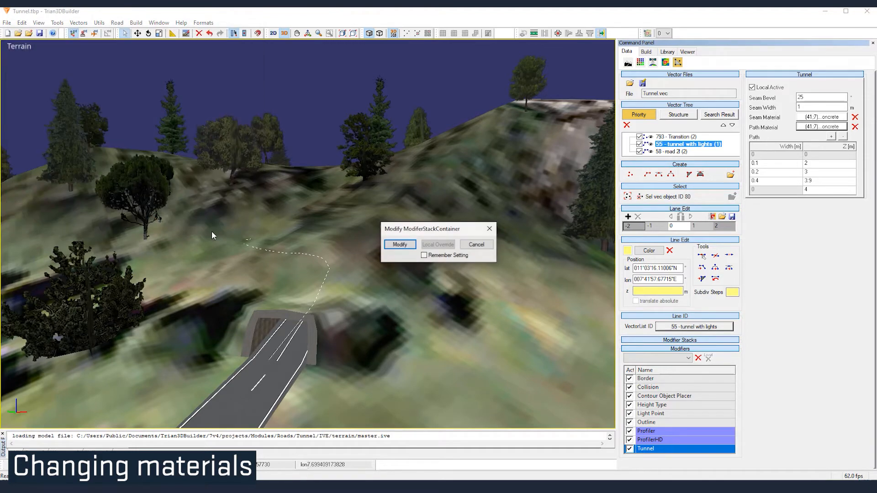
click(401, 245)
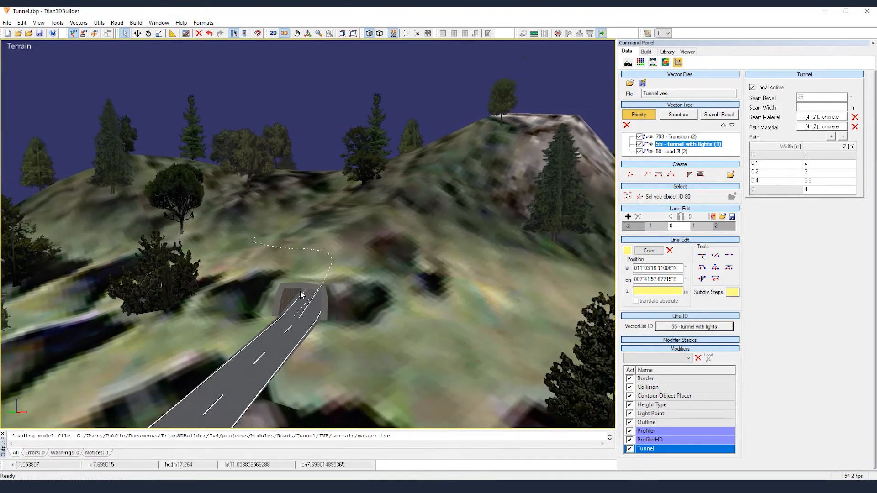
scroll(301, 292, down, 3)
scroll(302, 309, up, 4)
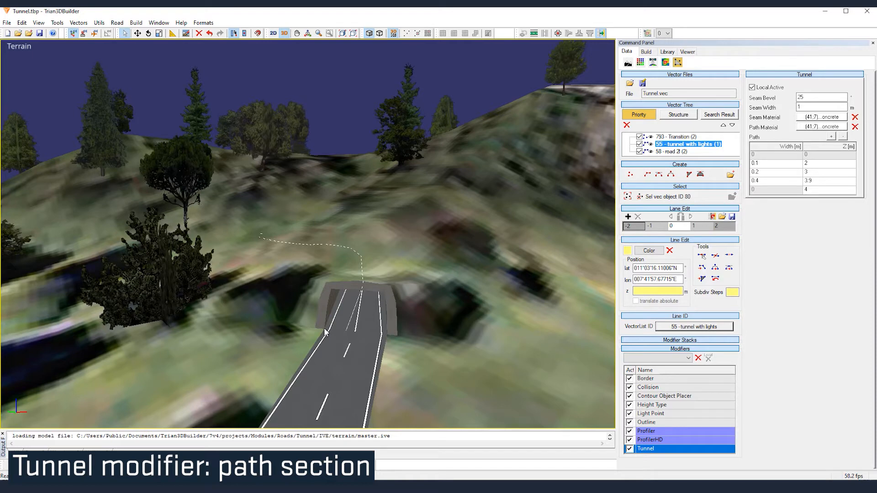
Set the tunnel's seam width to 0 m, apply it to the modifier stack, and view the rebuilt terrain in 3D
click(806, 106)
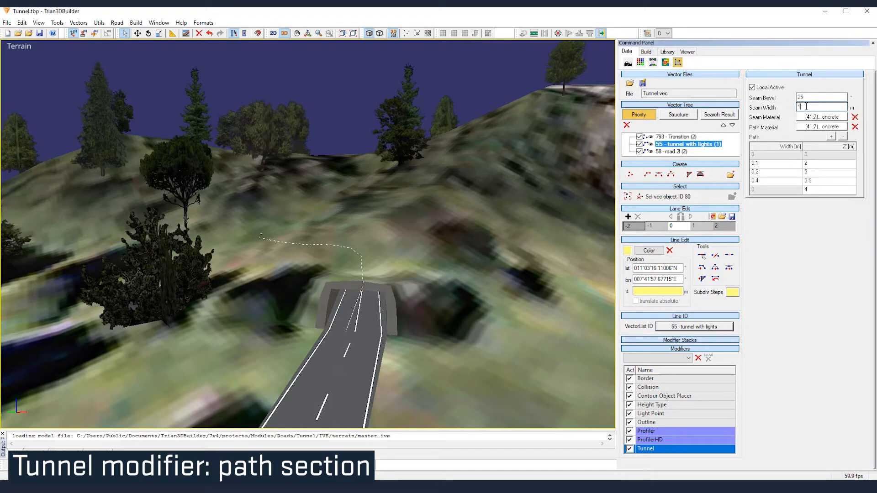
key(Return)
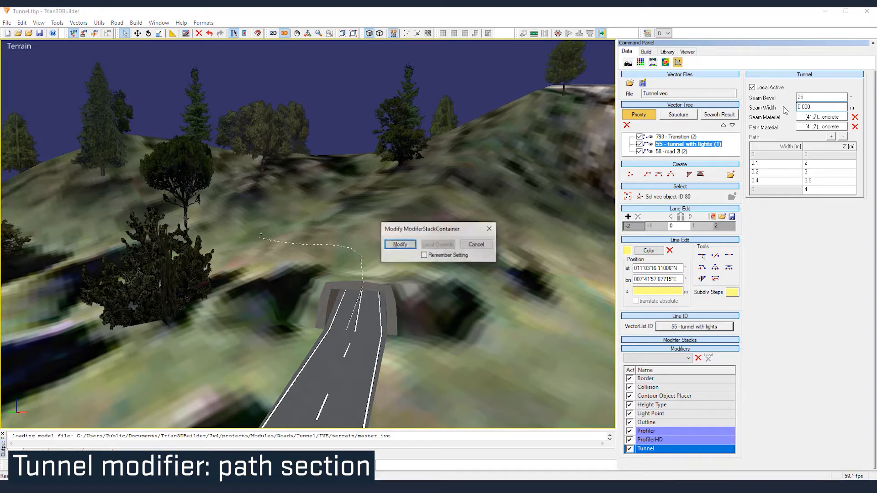
click(411, 244)
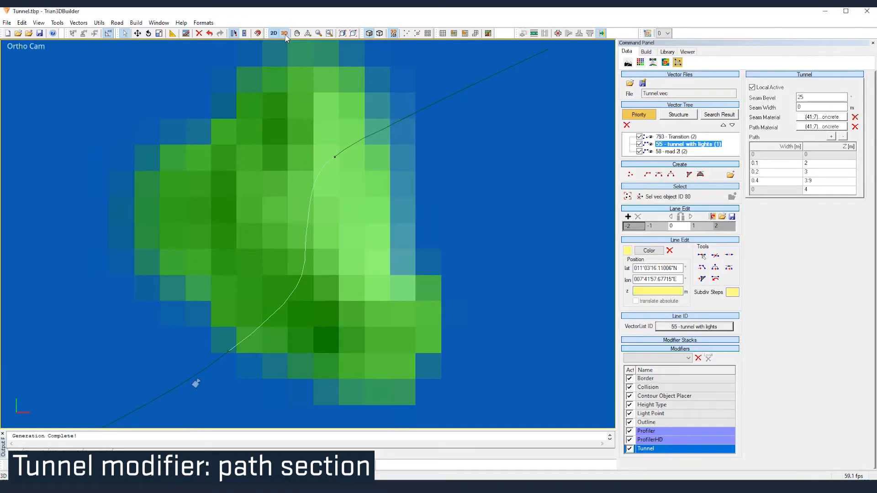
click(284, 34)
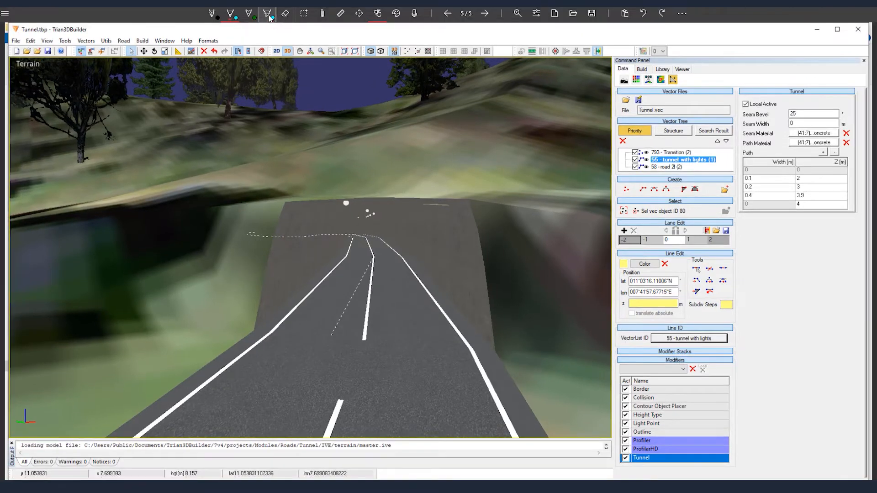
On the screenshot in the annotation app, highlight the Path section and the outline of the tunnel opening in cyan
click(270, 18)
drag(751, 153, 740, 220)
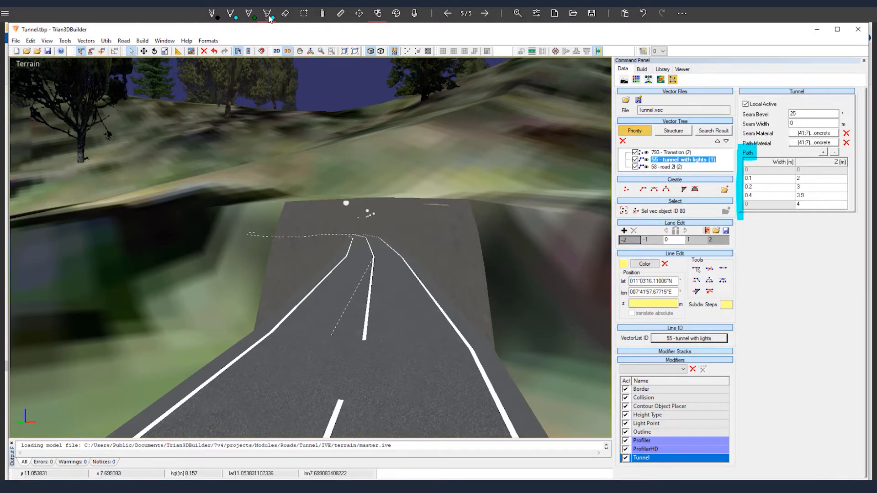
drag(283, 196, 252, 340)
mouse_move(279, 201)
mouse_down()
mouse_move(472, 201)
mouse_move(501, 369)
mouse_up()
With the cyan pen, box the Width column, draw a width axis from the tunnel wall to the road centre, and circle the starting zeros
click(230, 14)
drag(759, 167, 759, 203)
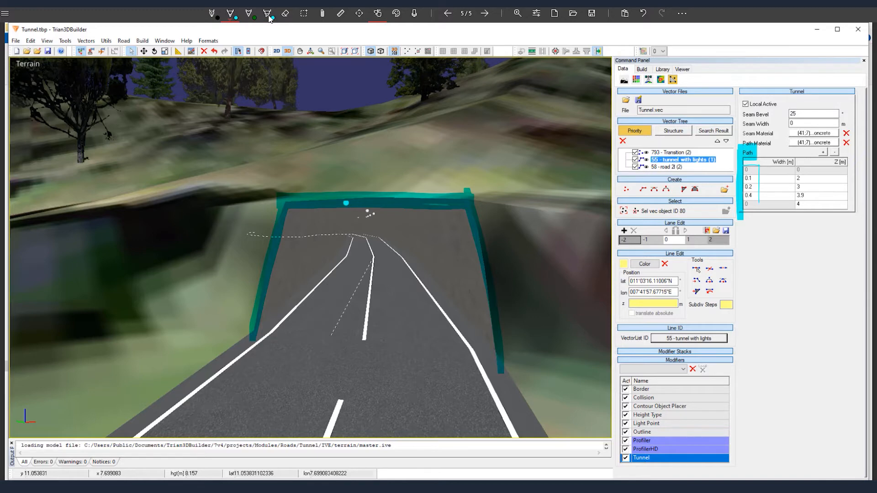
drag(250, 331, 354, 337)
drag(800, 166, 792, 167)
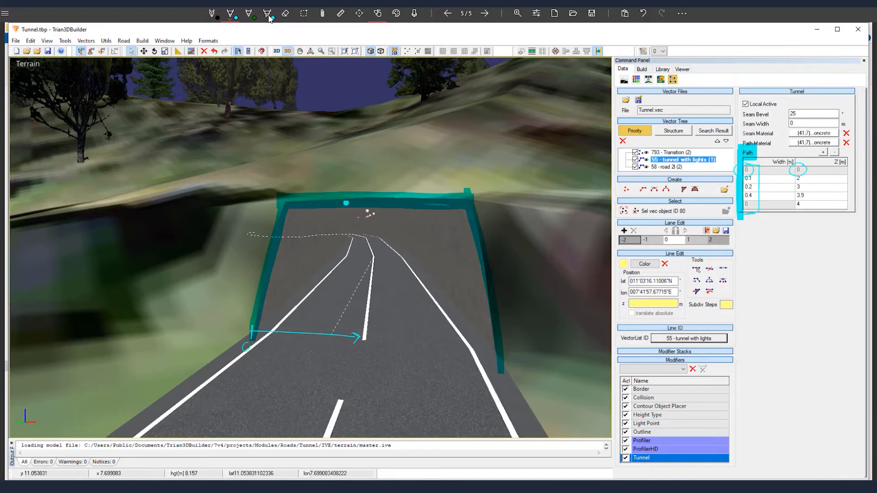
With the green pen, box the Z column, draw a height axis along the tunnel wall, and mark the 2 m, 3 m and 3.9 m path heights
drag(793, 171, 791, 205)
drag(811, 166, 808, 212)
drag(255, 313, 273, 206)
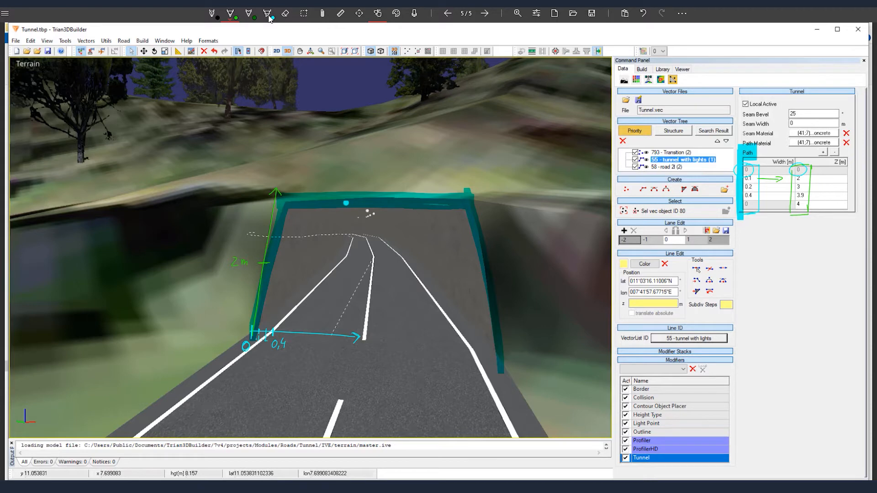
drag(762, 188, 779, 191)
drag(803, 184, 803, 192)
drag(777, 193, 777, 201)
drag(798, 191, 794, 201)
drag(279, 239, 278, 276)
drag(274, 310, 274, 316)
drag(306, 173, 314, 174)
drag(280, 169, 318, 170)
drag(317, 169, 280, 170)
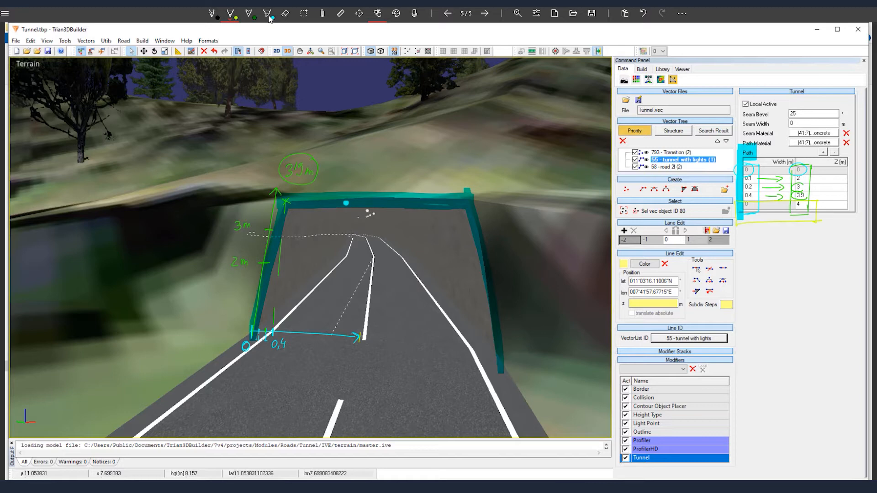
Draw a yellow line up the road centre labelled "MIRROR AXIS (center road!)" and add red marks around it
mouse_move(365, 296)
mouse_down()
mouse_move(375, 137)
mouse_move(394, 139)
mouse_up()
drag(396, 131, 403, 140)
drag(406, 131, 411, 139)
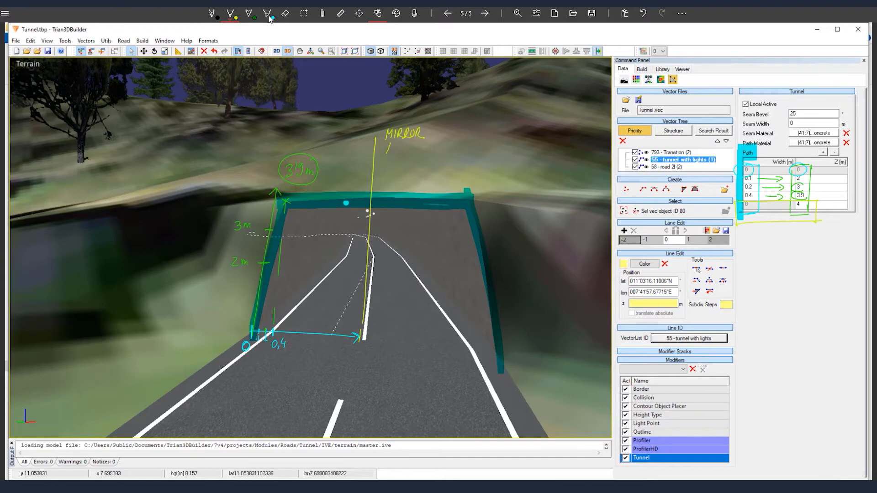
mouse_move(386, 158)
mouse_down()
mouse_move(399, 168)
mouse_move(453, 159)
mouse_up()
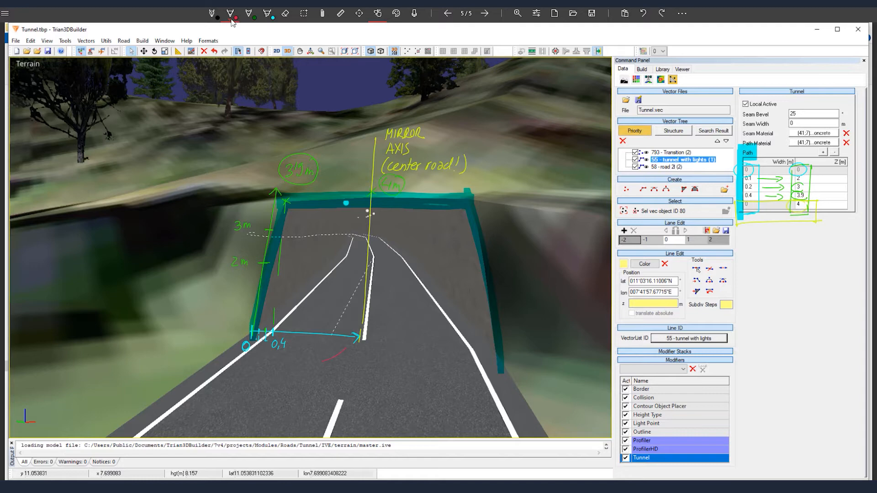
drag(345, 175, 346, 348)
mouse_move(337, 134)
mouse_down()
mouse_move(432, 94)
mouse_move(456, 242)
mouse_up()
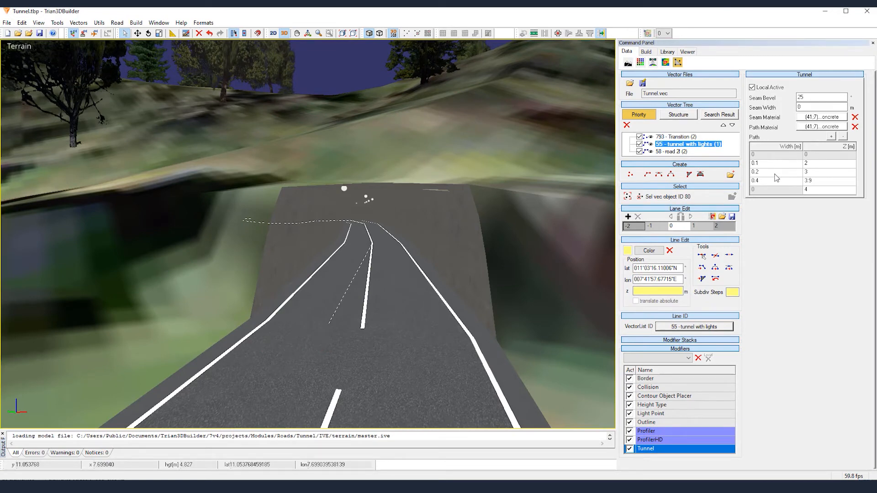
Add a tunnel path point after the 0.2 m row, set its width to 0.3 m and apply the change to the modifier stack
click(775, 174)
click(832, 136)
click(399, 245)
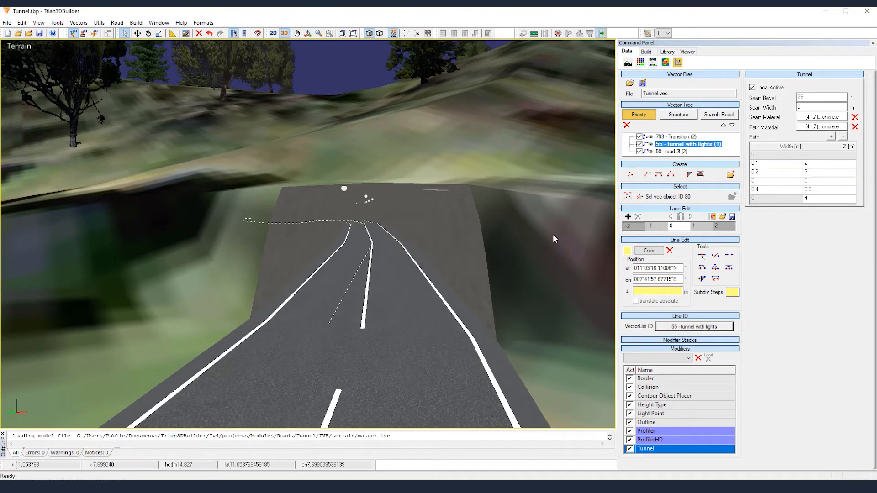
click(766, 184)
key(Return)
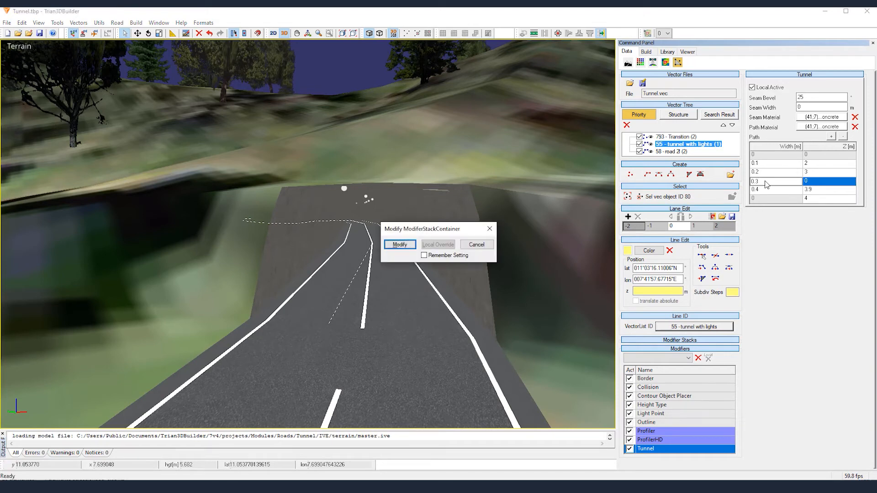
click(399, 245)
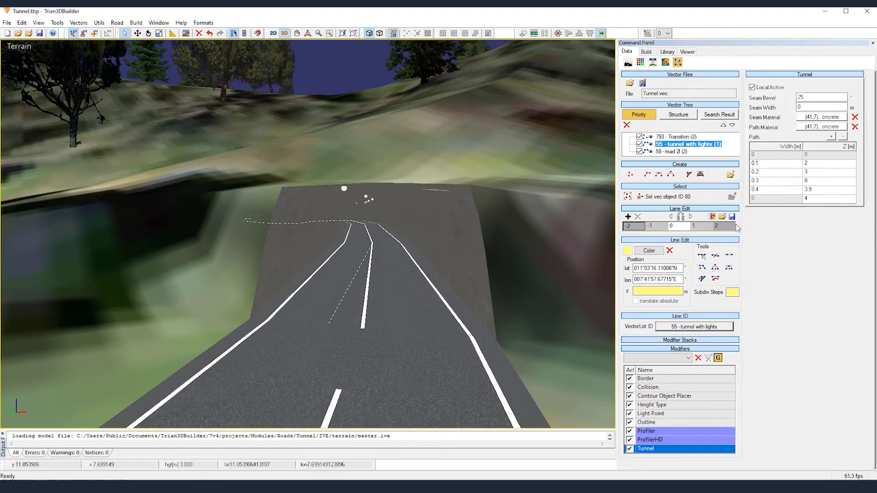
Set the Z height of the 0.3 m path point to 3.7 m and of the 0.4 m point to 3.8 m
click(815, 182)
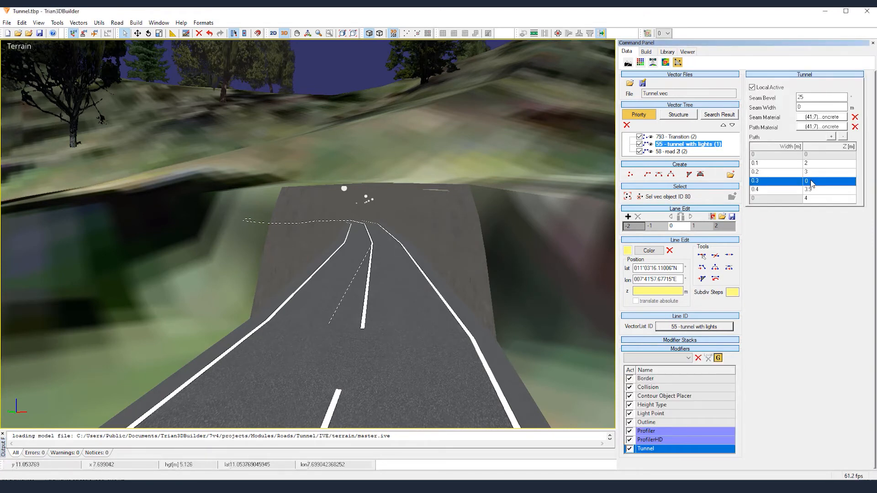
click(816, 183)
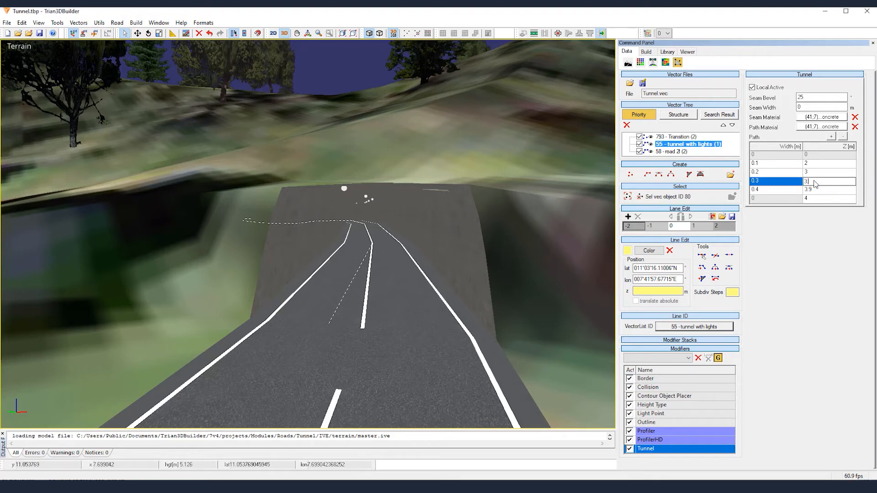
click(819, 191)
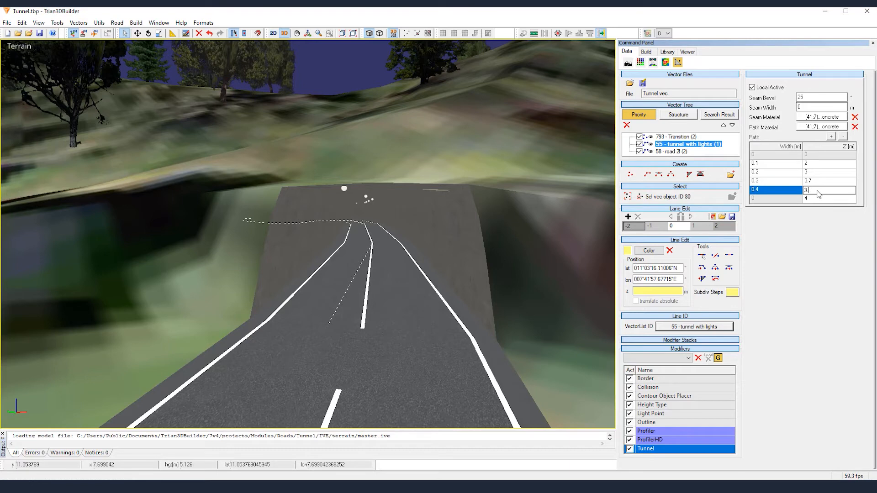
text(.8)
Add a tunnel path point after the 0.4 m row with a width of 0.5 m and a Z height of 3.9 m
click(831, 137)
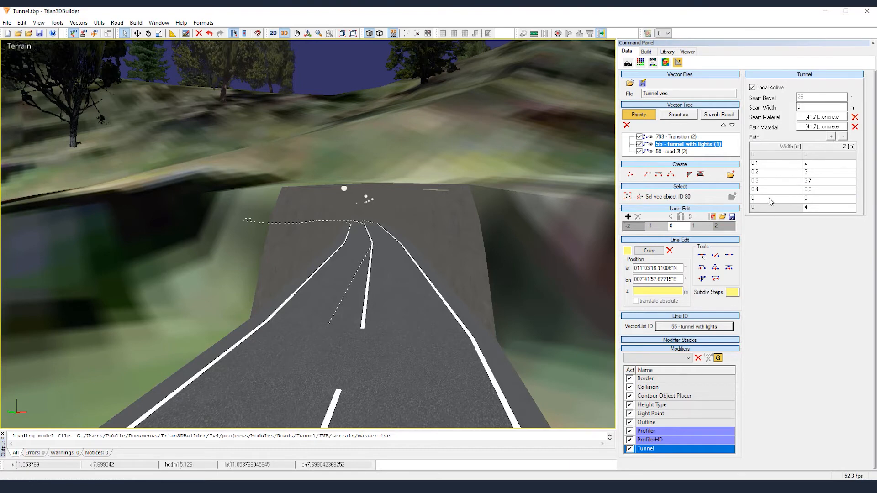
click(771, 200)
text(.5)
click(812, 200)
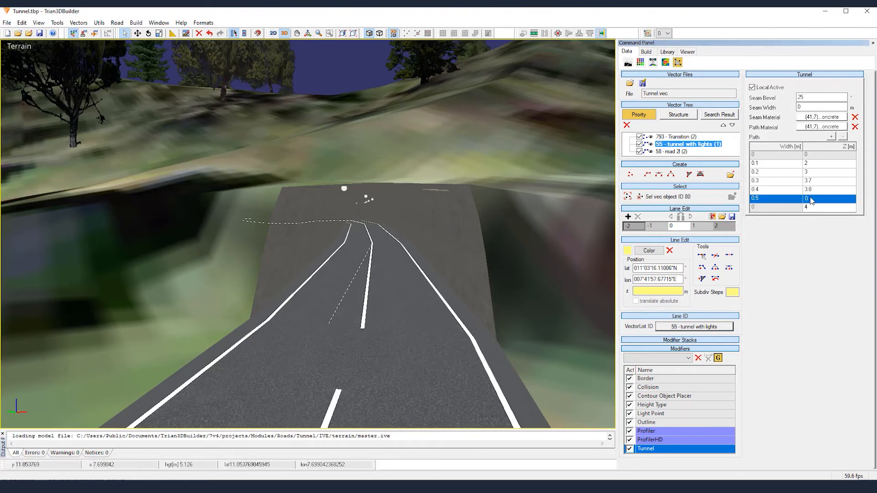
text(3.9)
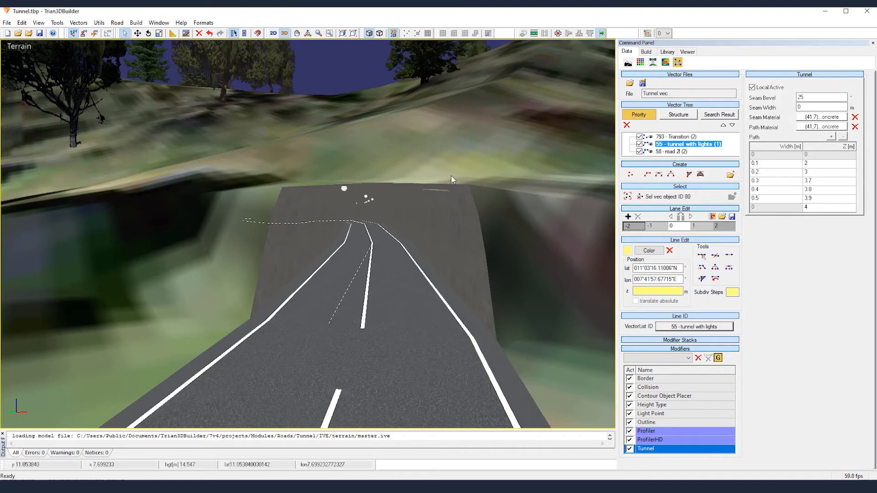
Set the tunnel's seam width to 0.5 m
click(798, 107)
key(BackSpace)
text(0.5)
key(Return)
Rebuild the terrain and return to the 3D view of the tunnel
click(136, 22)
click(156, 68)
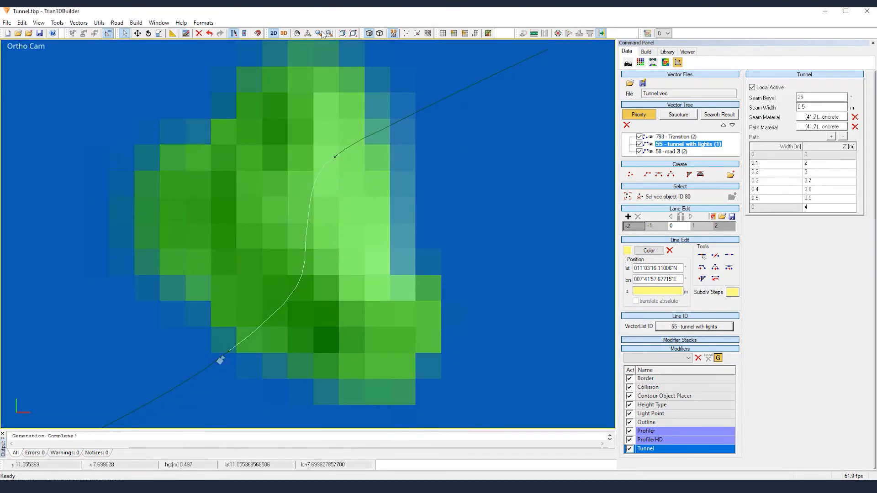
click(284, 33)
For the tunnel with lights vector, set the Light Point colour to pink and the radius size to 1 m
click(671, 144)
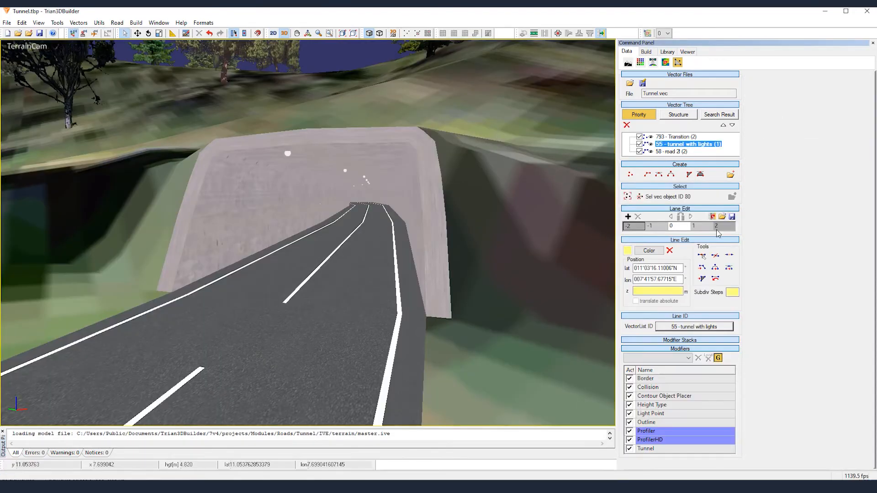
click(651, 449)
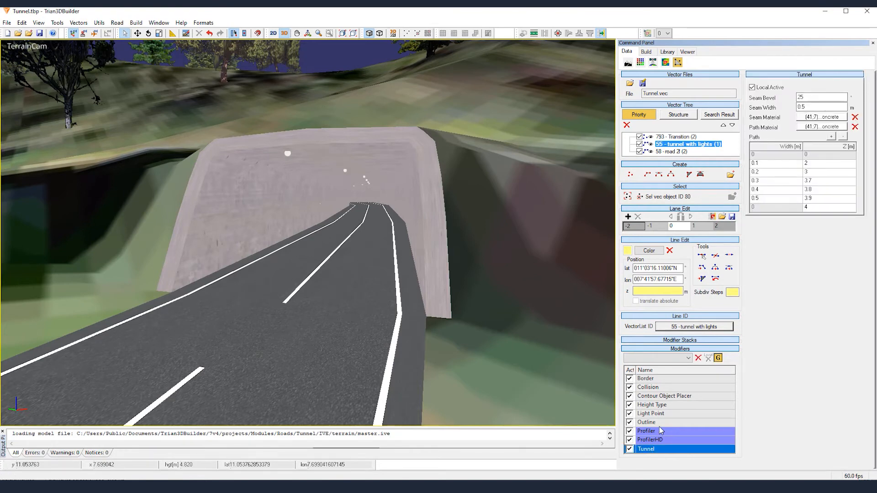
click(661, 414)
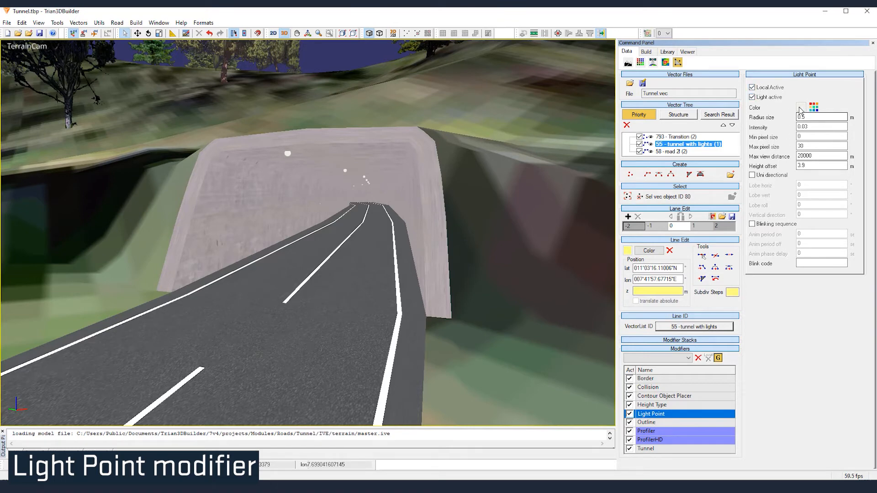
click(814, 107)
click(433, 218)
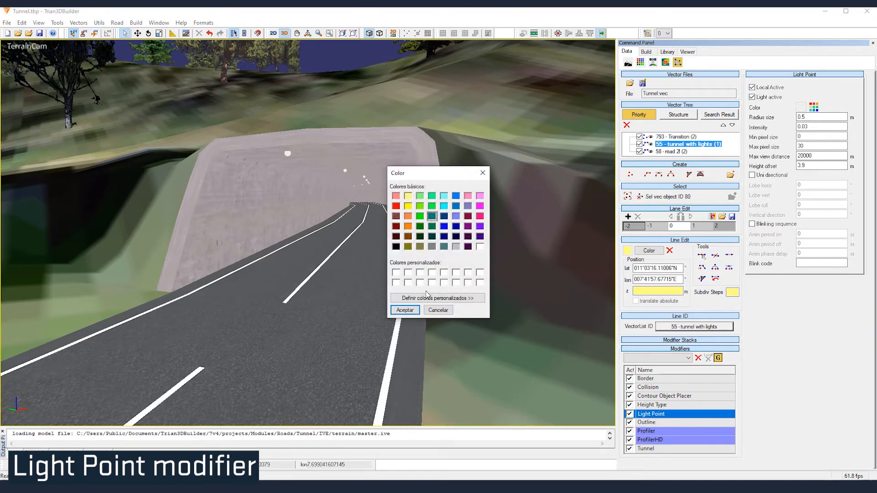
click(480, 216)
click(405, 311)
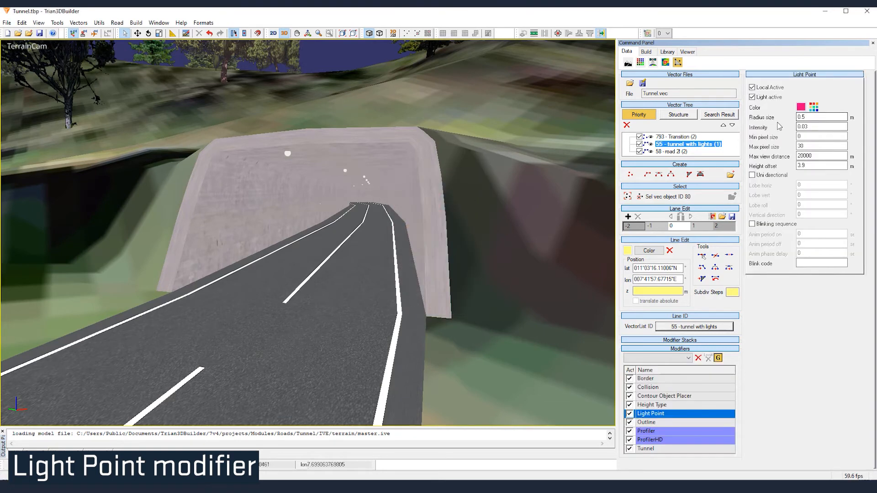
click(803, 117)
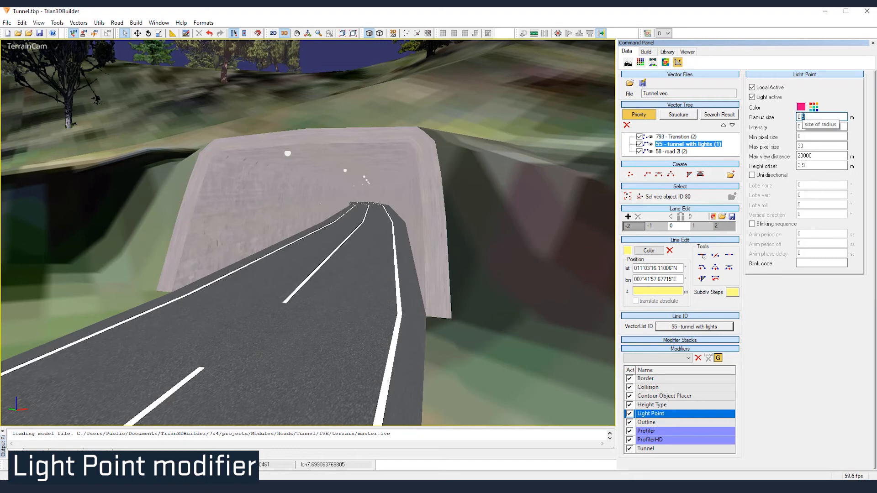
key(Return)
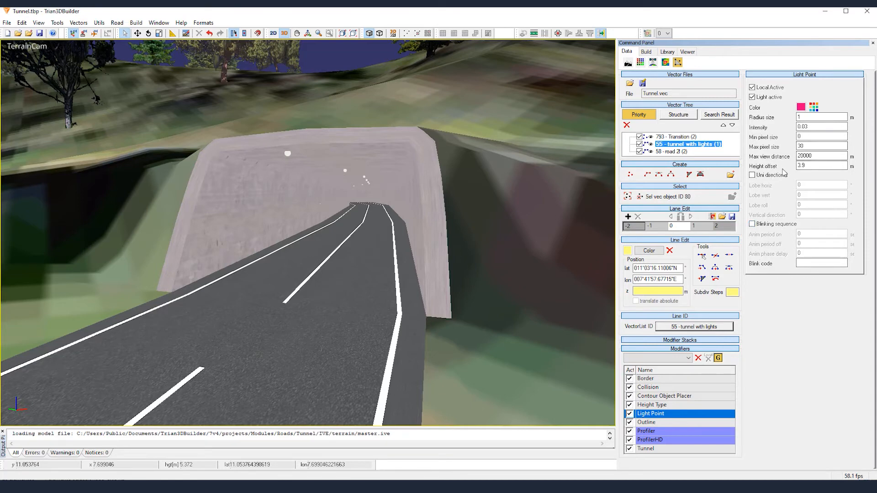
Compare the Light Point height offset with the Z height of the tunnel's 0.5 m path point
drag(808, 166, 795, 168)
click(653, 449)
click(814, 201)
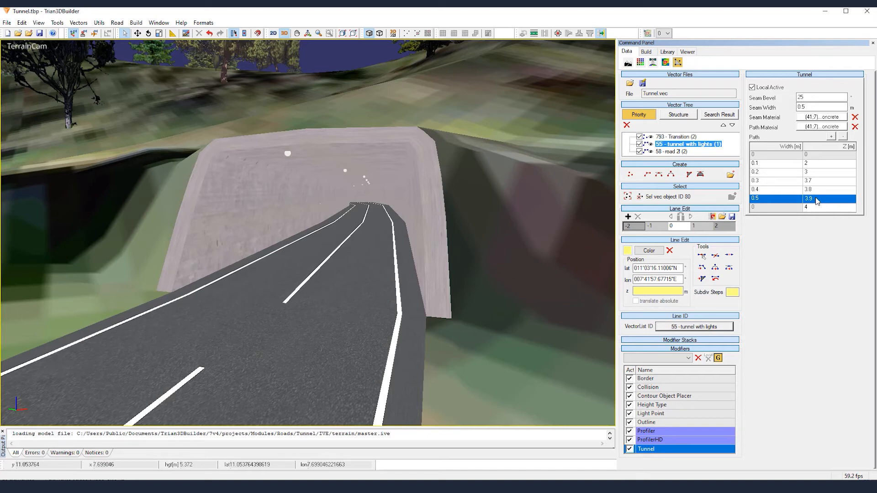
click(656, 414)
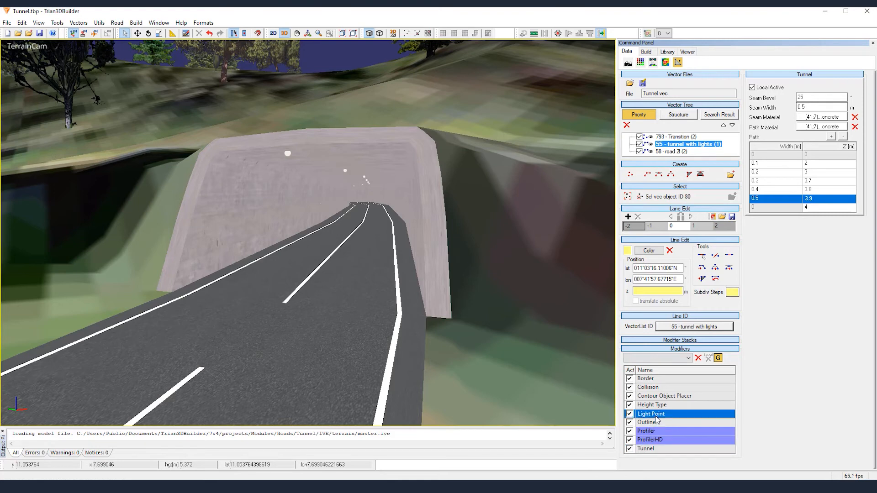
double_click(813, 168)
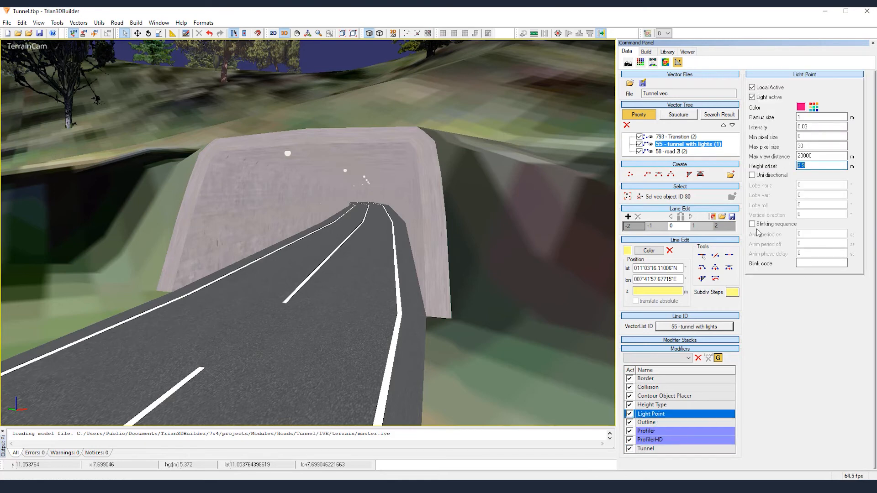
click(412, 271)
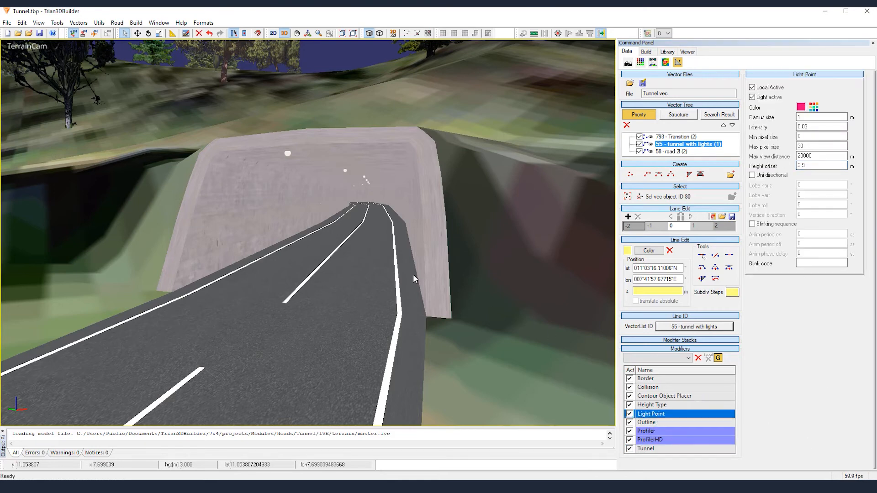
Change the texture of the -1000 to 20 m height ramp in the landcover settings to forest jungle dec
scroll(440, 275, down, 5)
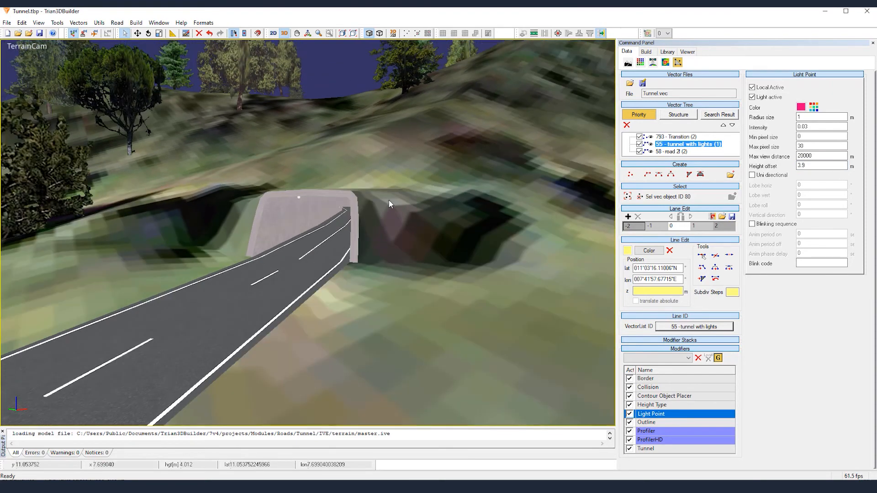
middle_drag(388, 199, 429, 220)
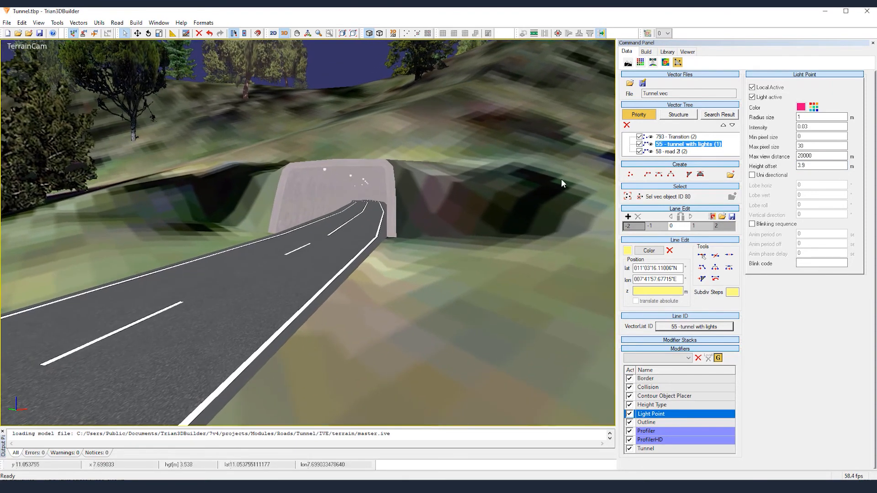
click(628, 62)
click(690, 162)
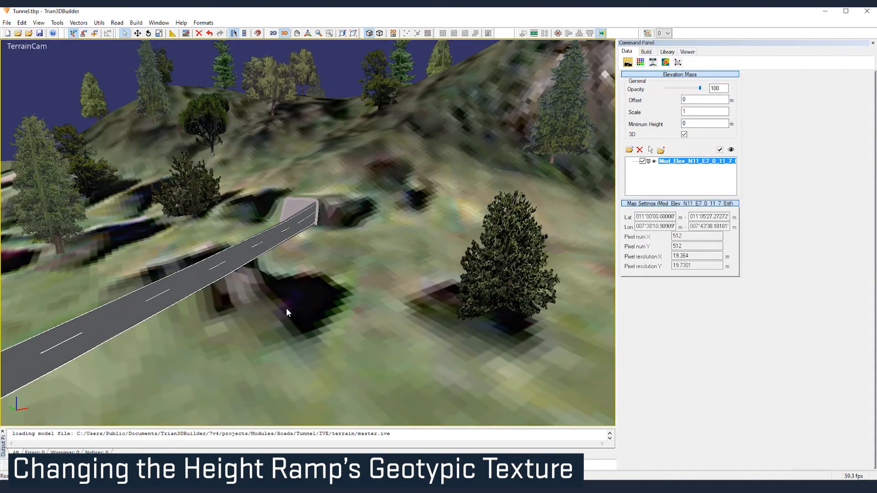
click(641, 63)
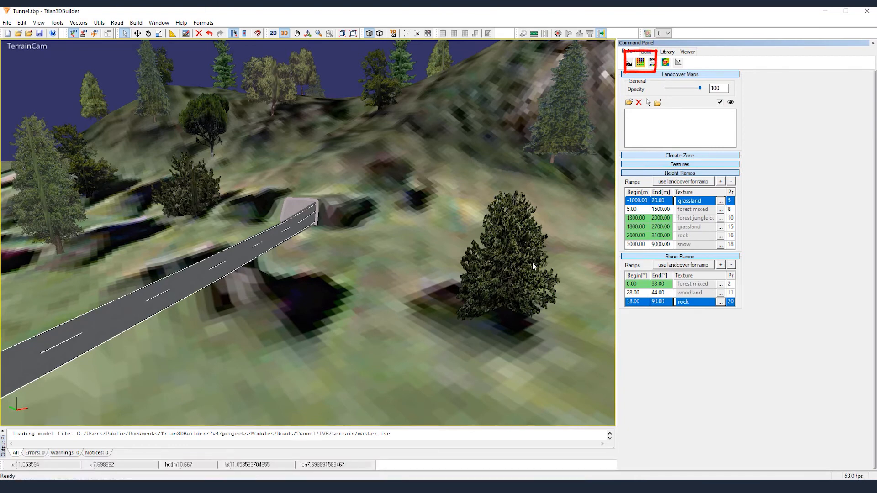
click(692, 209)
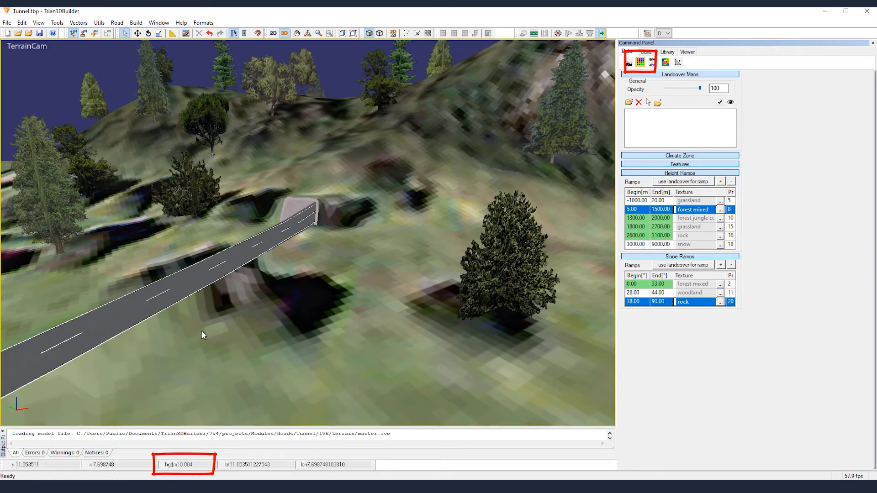
click(698, 204)
click(720, 201)
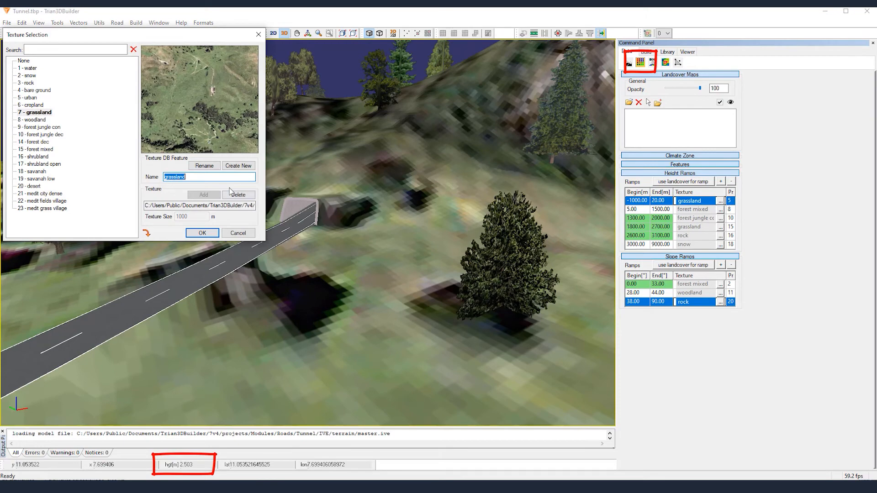
click(41, 134)
click(193, 234)
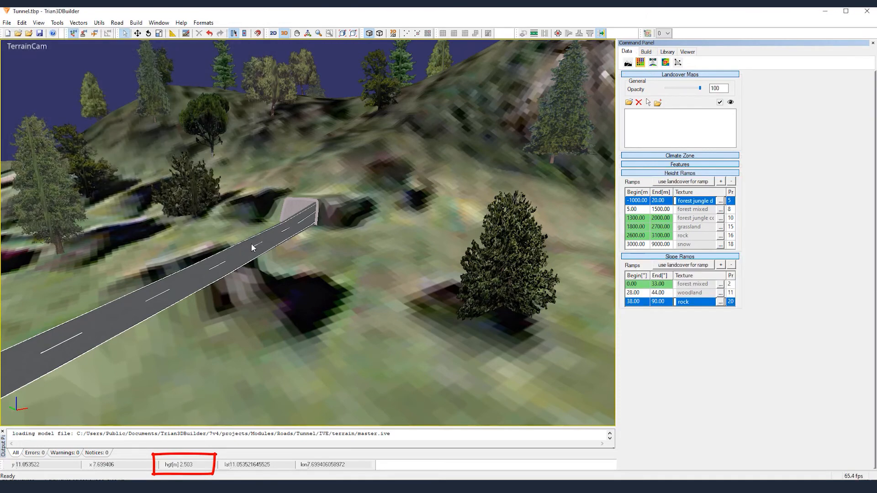
Activate the sky and the fog in the viewer settings, with the fog type set to Exp
middle_drag(268, 199, 296, 290)
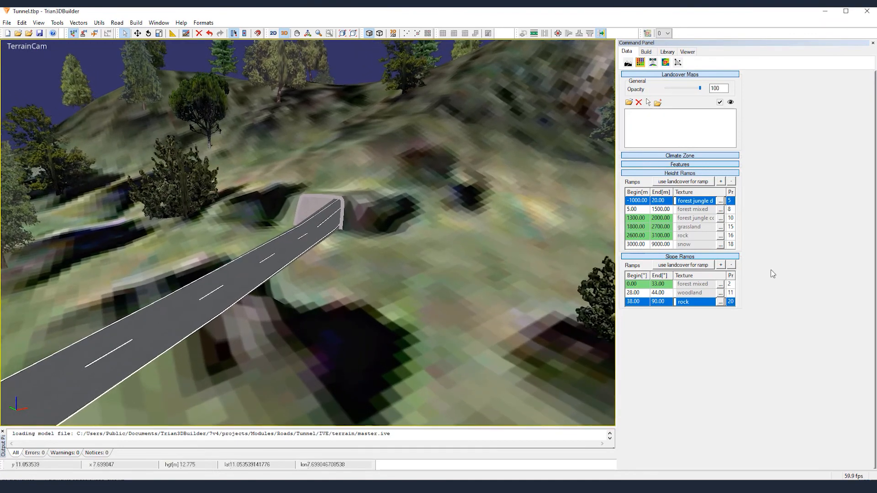
middle_drag(359, 85, 398, 103)
click(686, 52)
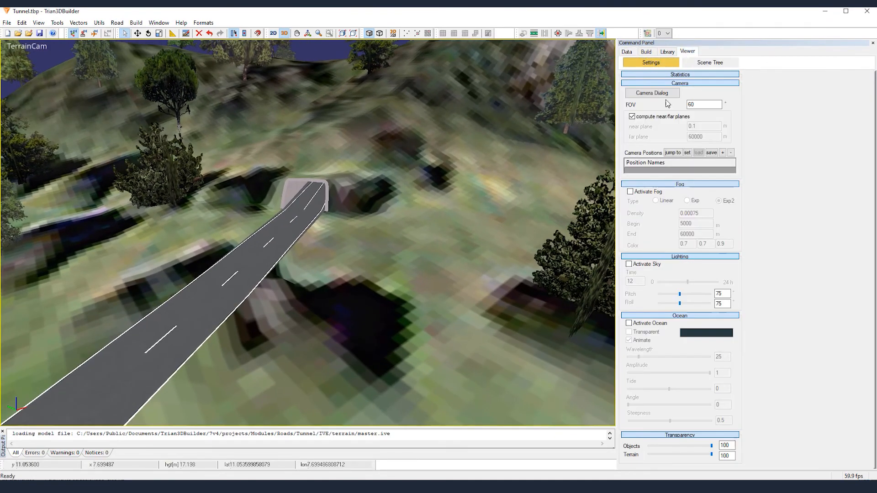
click(629, 264)
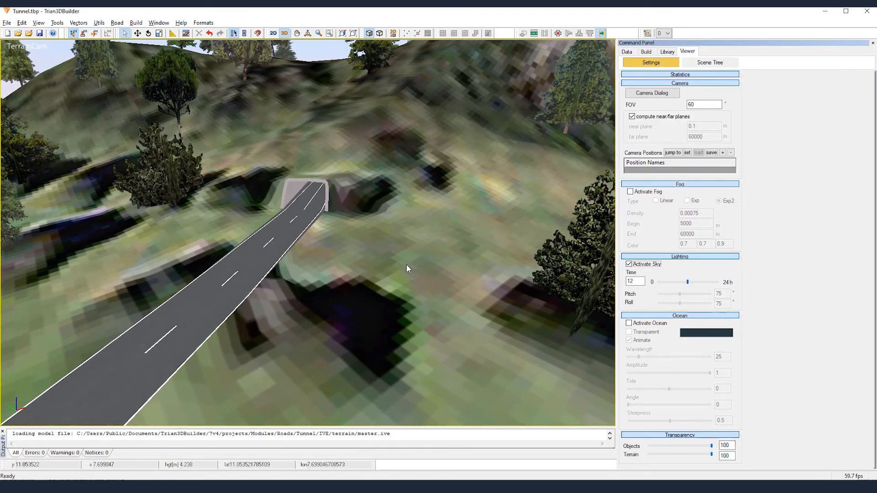
middle_drag(406, 269, 390, 232)
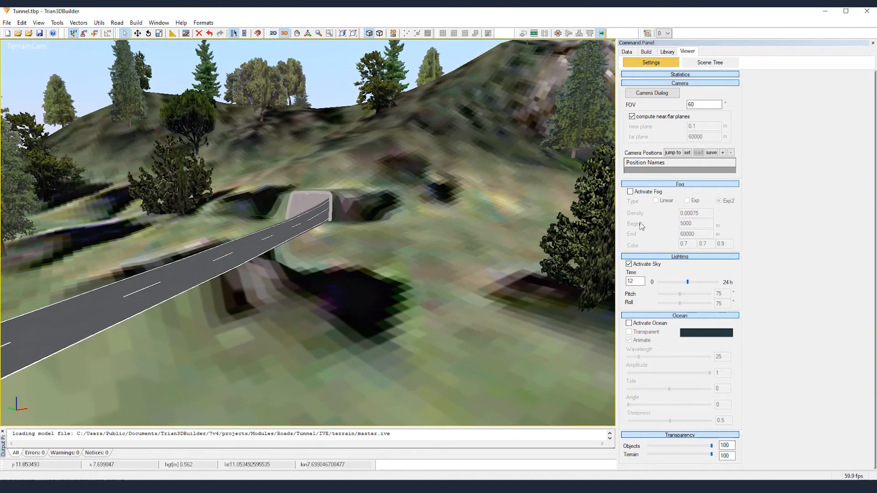
click(632, 192)
click(687, 201)
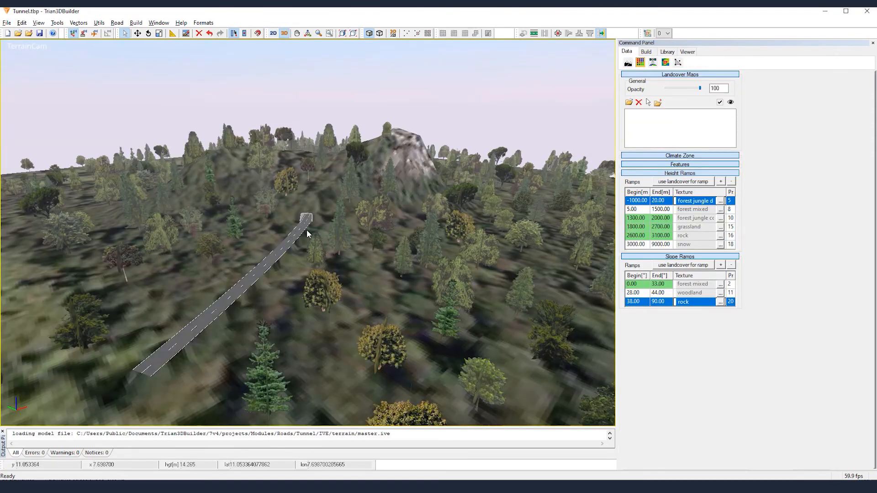
Examine the tunnel entrance, its seam and the ceiling lights up close
middle_drag(307, 229, 338, 164)
scroll(351, 233, up, 5)
right_drag(338, 163, 323, 442)
middle_drag(265, 186, 251, 163)
scroll(250, 162, up, 4)
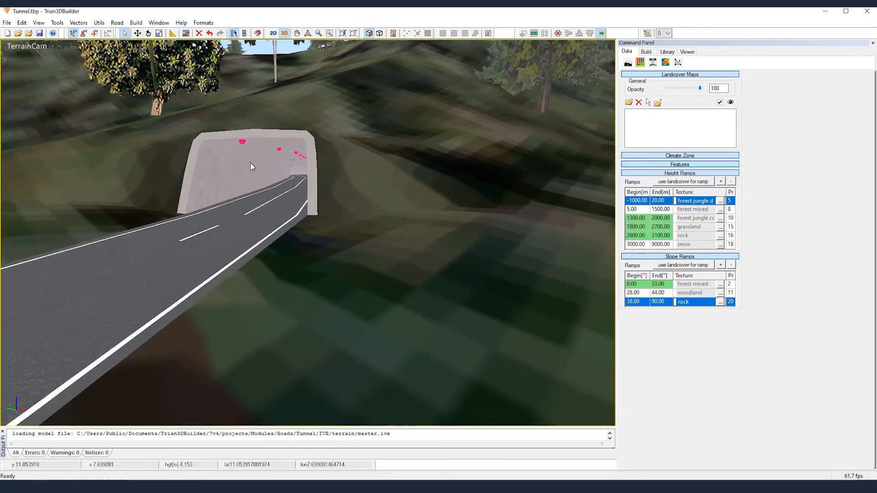
middle_drag(186, 107, 279, 138)
right_drag(279, 137, 295, 359)
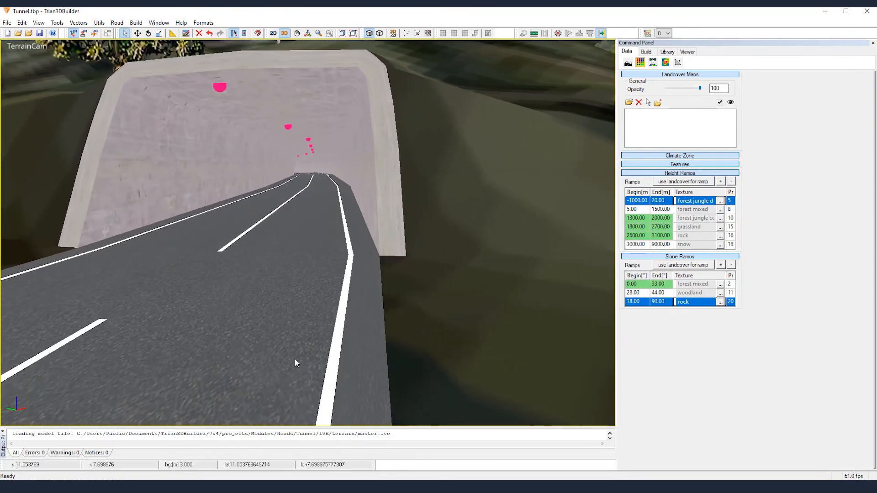
Change the Light Point colour of the tunnel with lights vector to white
click(678, 62)
click(684, 147)
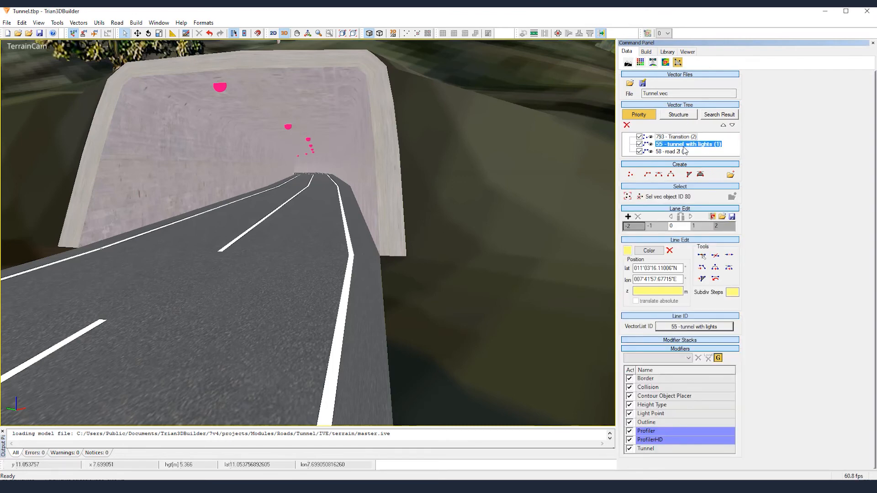
click(651, 414)
click(814, 107)
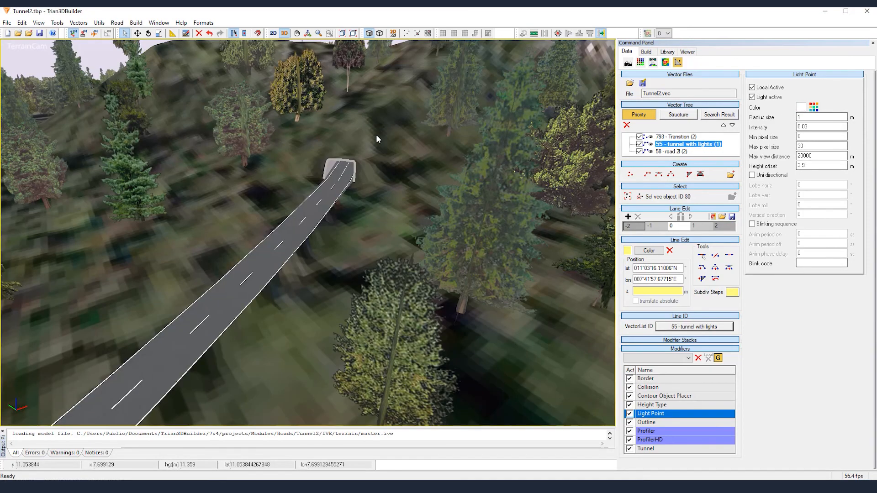
Start the height brush and accept a maps resolution of 19.73011 m per pixel with a map size of 512 px
scroll(316, 225, down, 4)
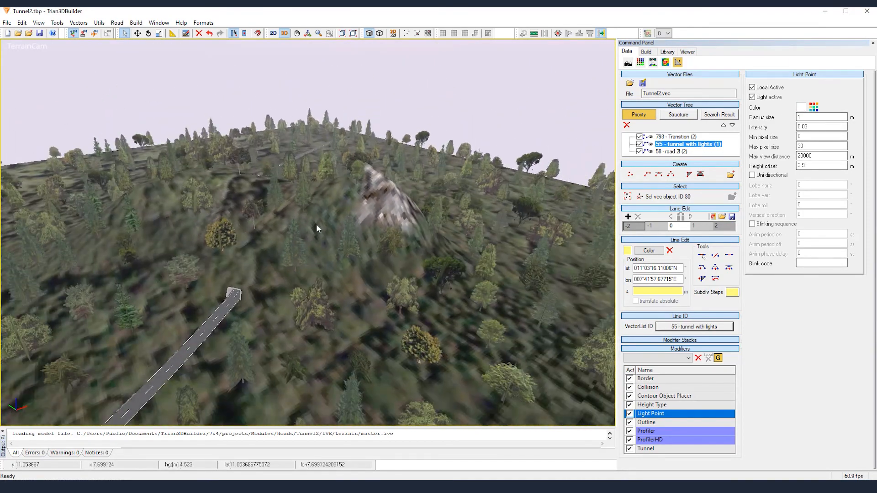
click(186, 33)
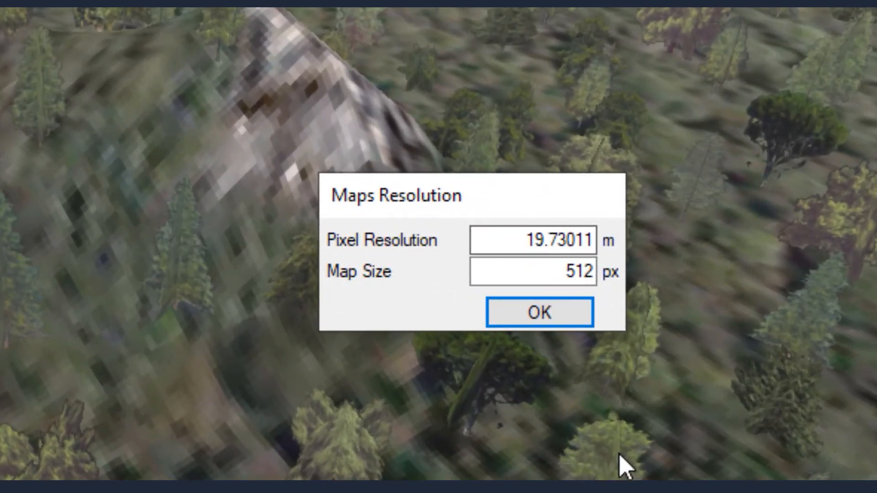
click(559, 322)
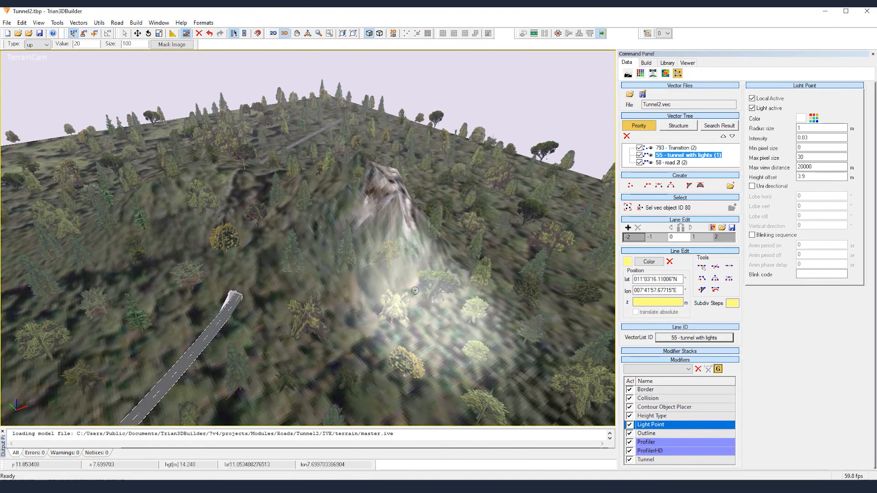
Raise the terrain near the map's edge, away from the road, with the height brush of type up, value 20 and size 100
scroll(312, 194, down, 5)
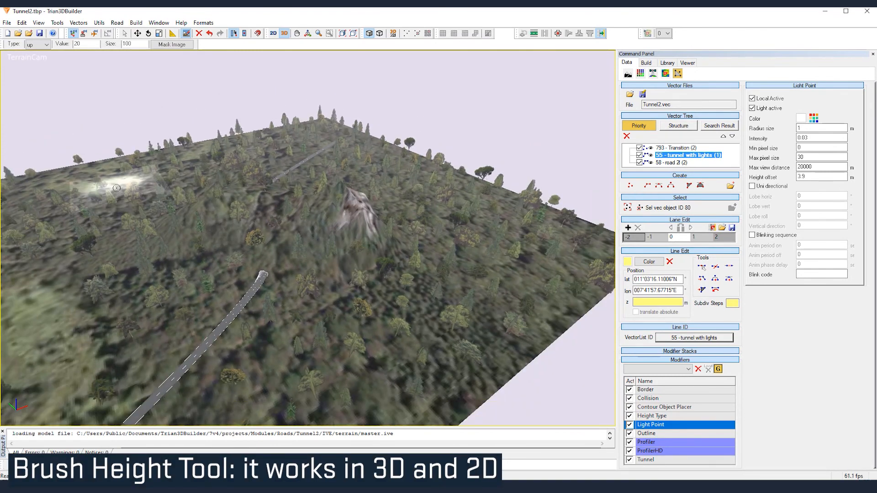
scroll(137, 211, down, 3)
mouse_move(158, 217)
middle_down()
mouse_move(192, 219)
mouse_move(349, 182)
mouse_move(342, 179)
middle_up()
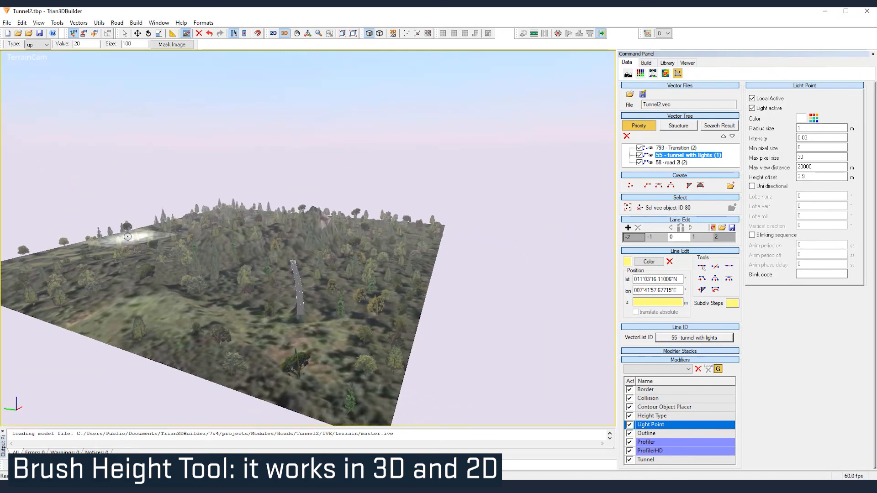
drag(126, 264, 153, 264)
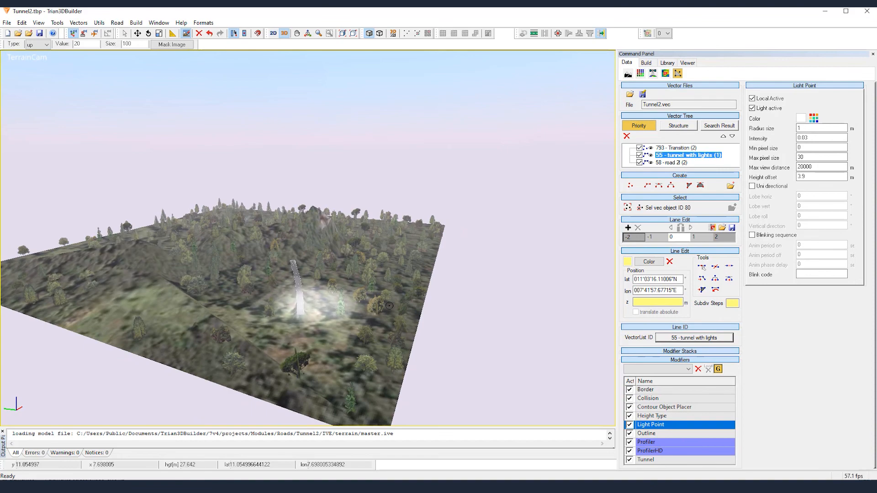
Rebuild the terrain with the brushed heights and view the road and raised area in 3D
mouse_move(398, 309)
middle_down()
mouse_move(331, 333)
mouse_move(261, 325)
middle_up()
scroll(237, 323, up, 4)
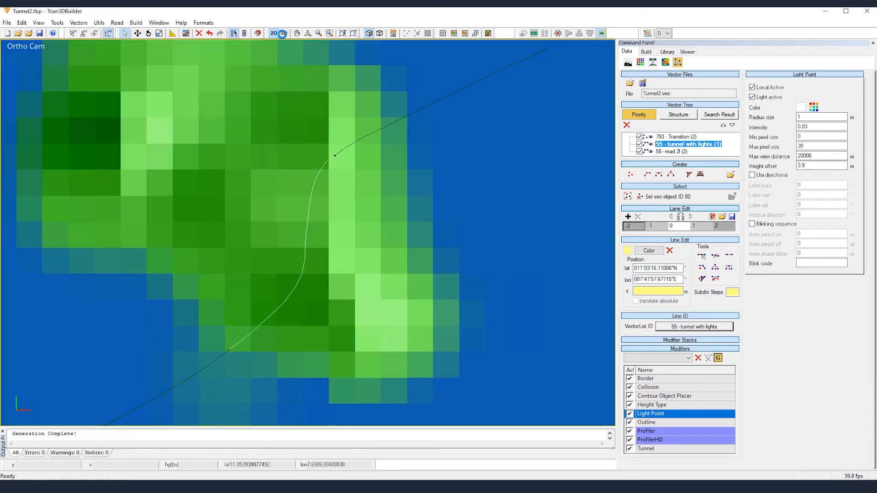
click(284, 34)
middle_drag(398, 317, 579, 283)
scroll(380, 336, up, 3)
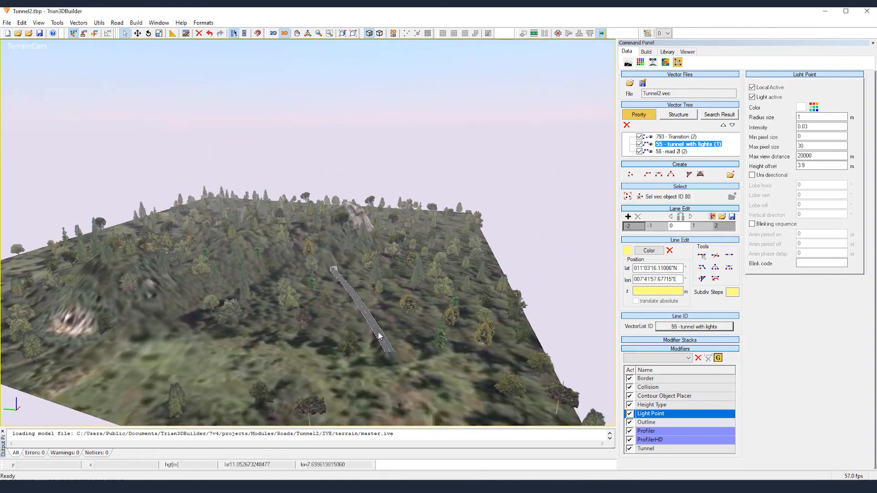